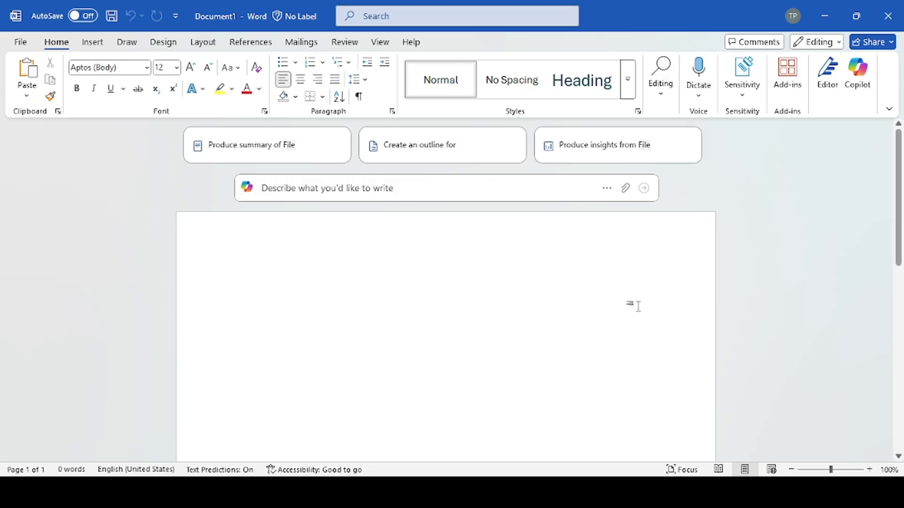
# Ask Copilot for a Manager of Product Development job description requiring 5+ years' experience, and review the reply
pyautogui.click(866, 82)
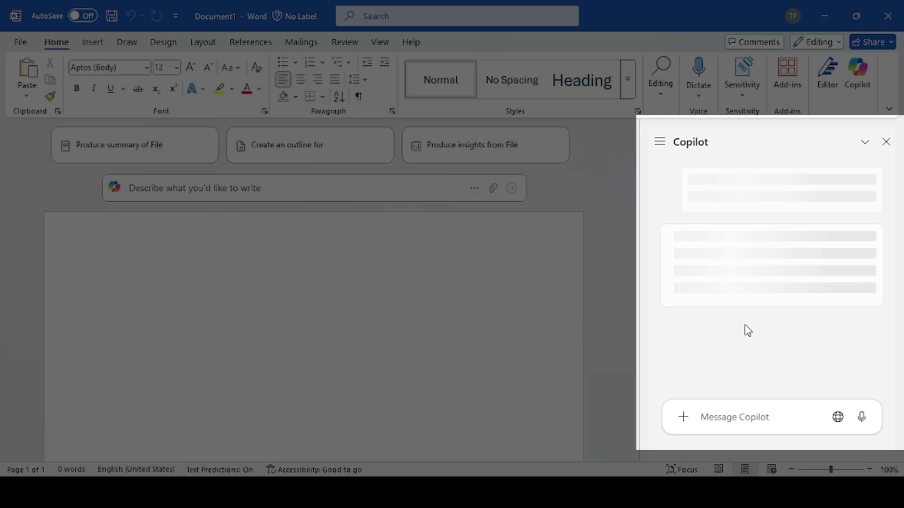
pyautogui.click(729, 417)
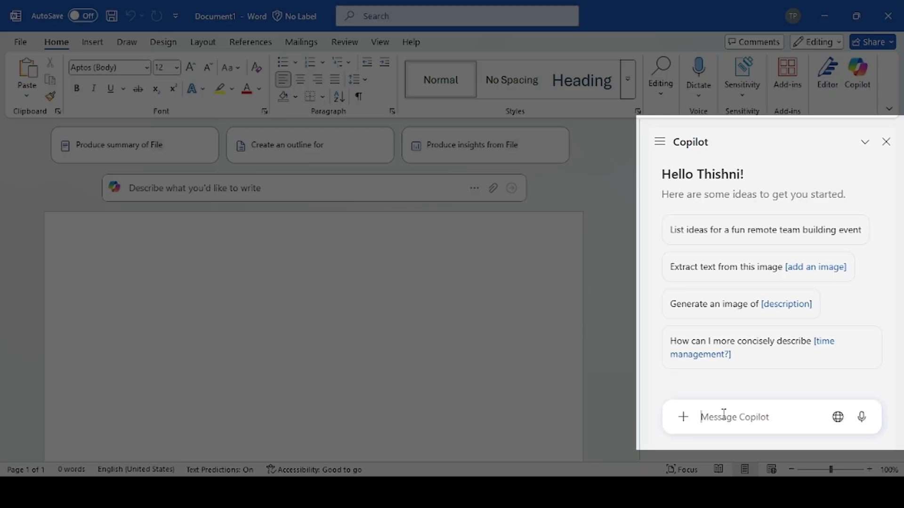
pyautogui.write('Write a Job description for a Manager of product development role  with 5+ years of experience')
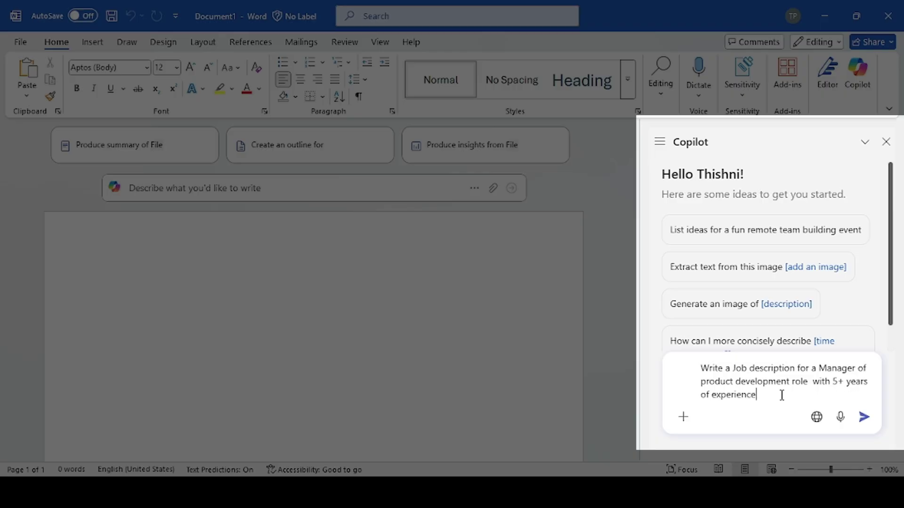
pyautogui.click(864, 419)
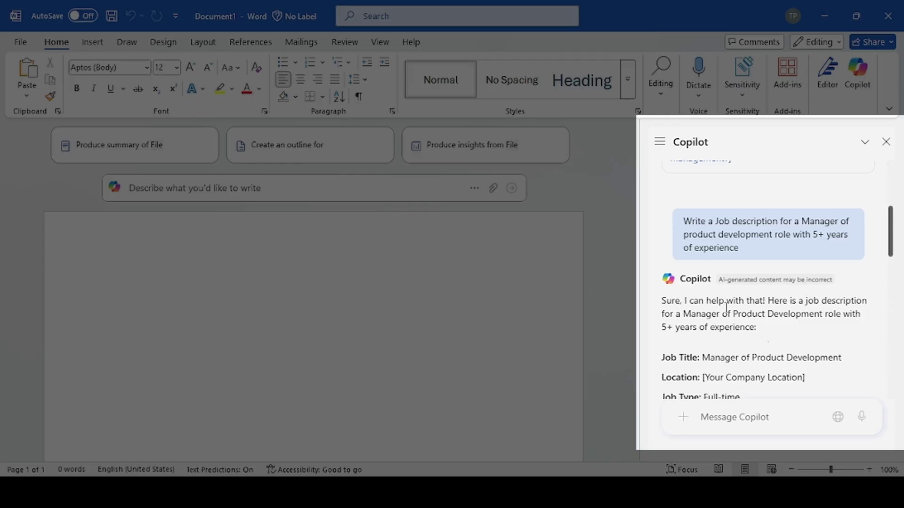
pyautogui.scroll(-3, 728, 312)
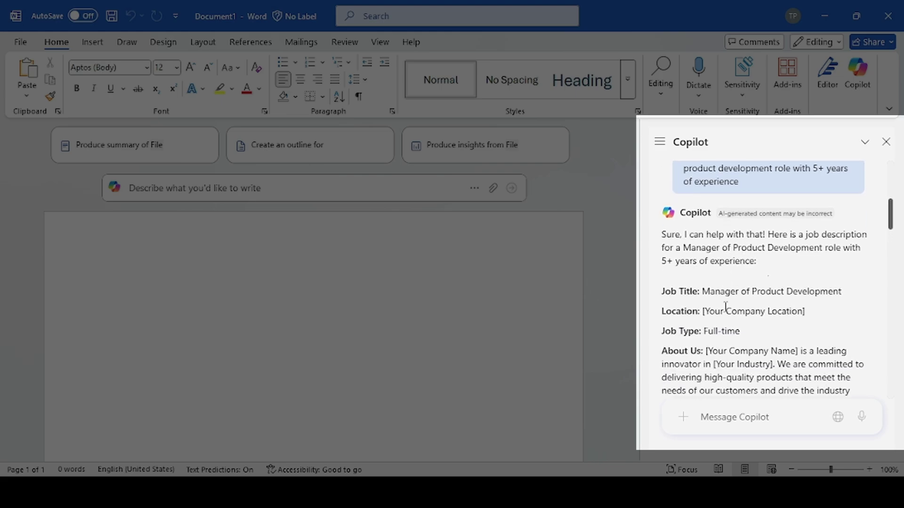
pyautogui.scroll(-15, 726, 307)
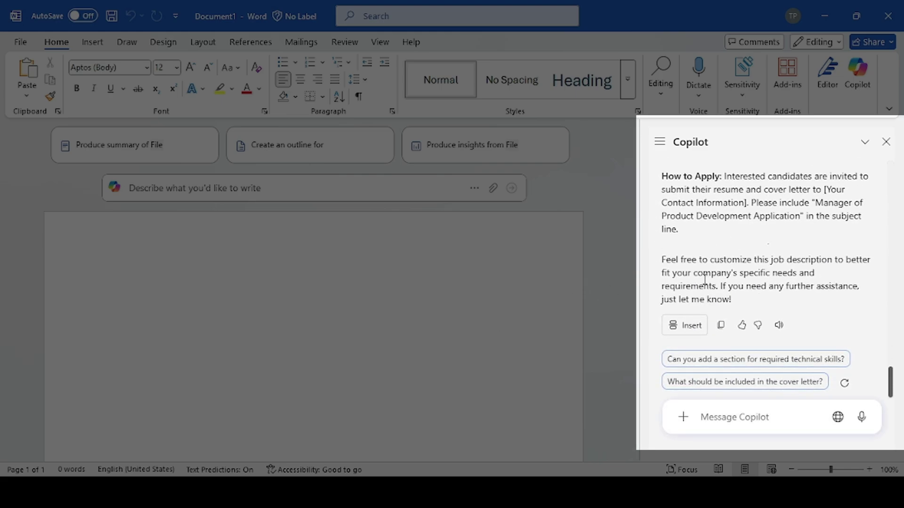
pyautogui.scroll(15, 692, 267)
pyautogui.scroll(-10, 692, 267)
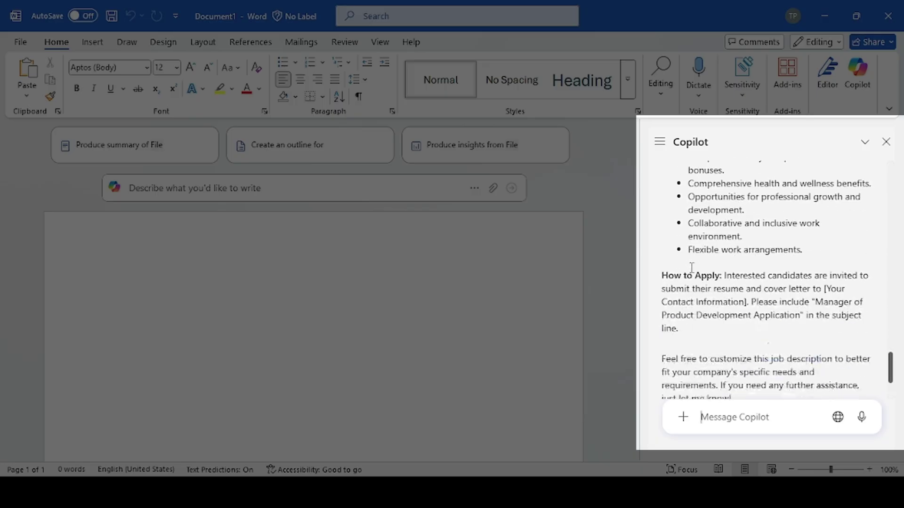
pyautogui.scroll(-3, 691, 267)
# Insert Copilot's Manager of Product Development job description into the document and review it
pyautogui.click(691, 326)
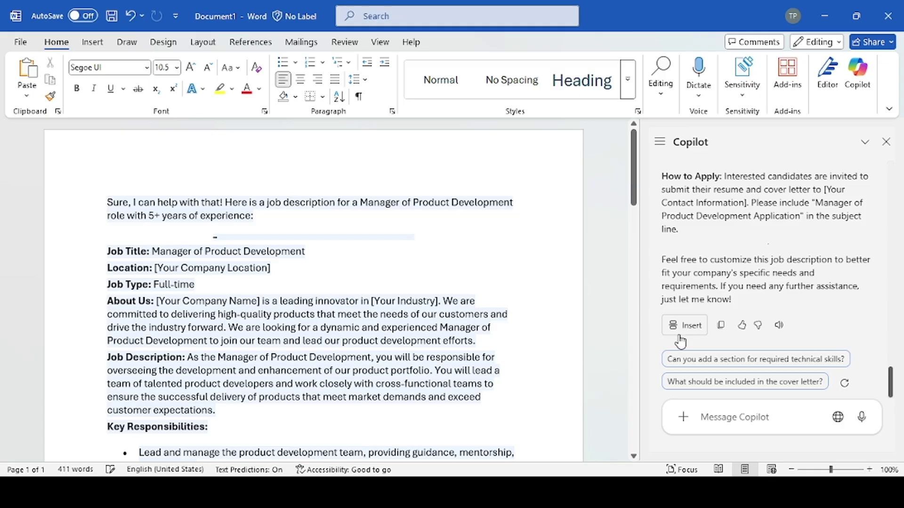
pyautogui.scroll(-2, 415, 286)
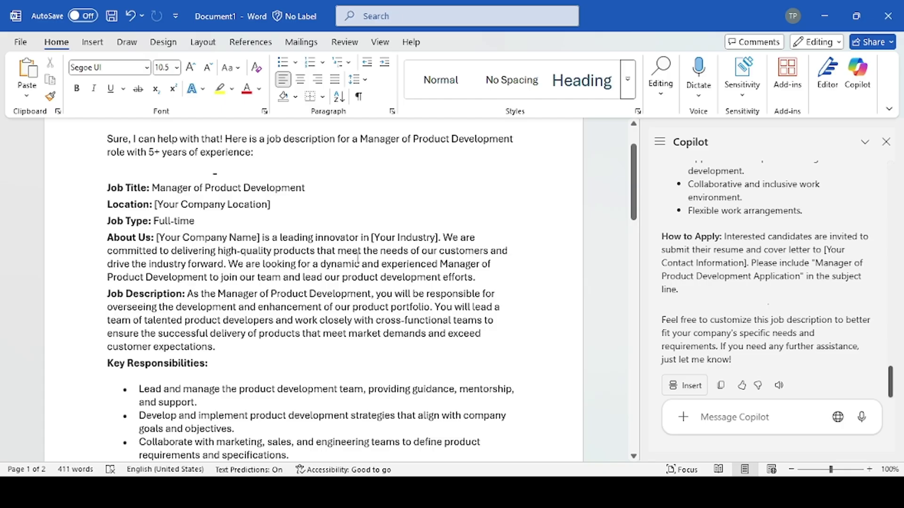
pyautogui.scroll(-2, 356, 258)
pyautogui.scroll(1, 358, 258)
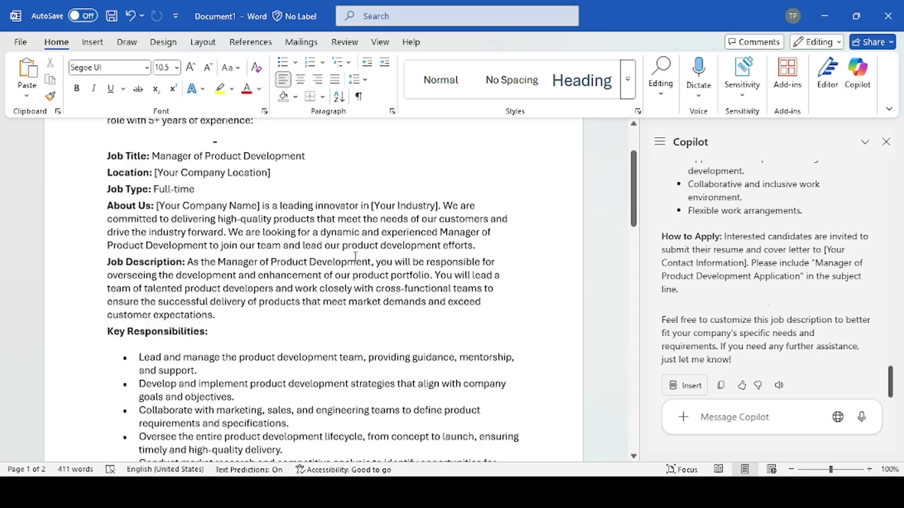
pyautogui.scroll(3, 353, 250)
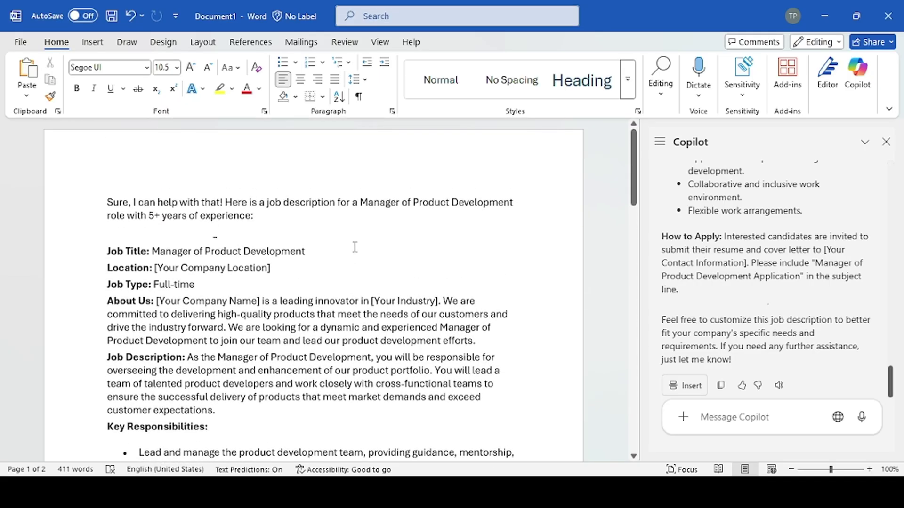
pyautogui.scroll(-3, 355, 247)
pyautogui.scroll(-15, 358, 246)
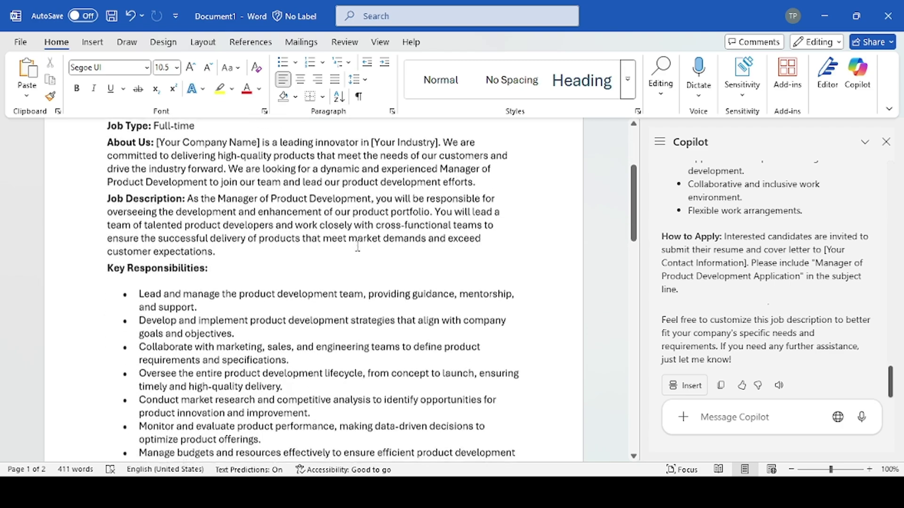
pyautogui.scroll(-18, 357, 246)
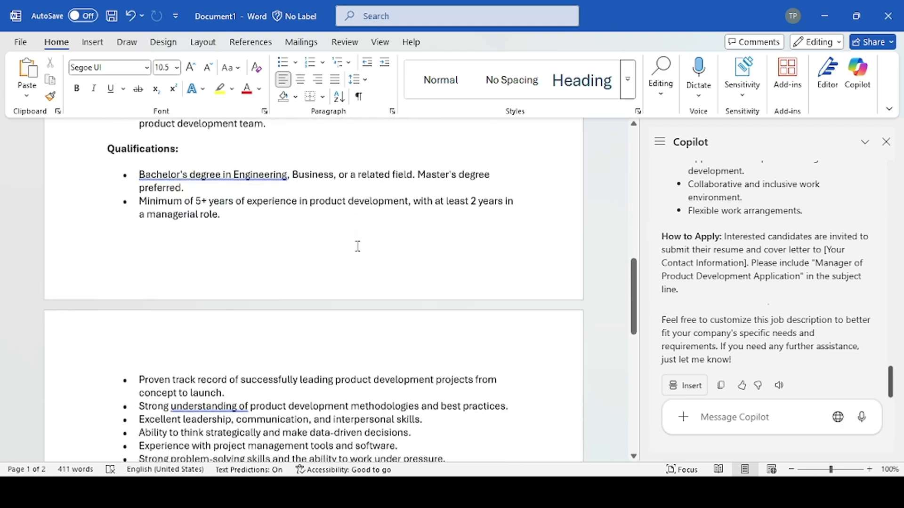
pyautogui.scroll(-2, 358, 245)
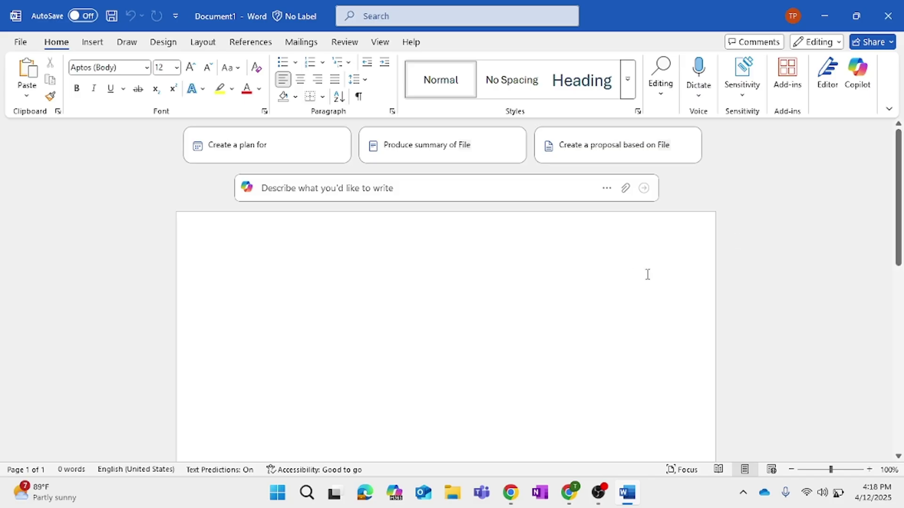
# Ask Copilot for a 3-month onboarding plan for a new product development executive assistant
pyautogui.click(858, 81)
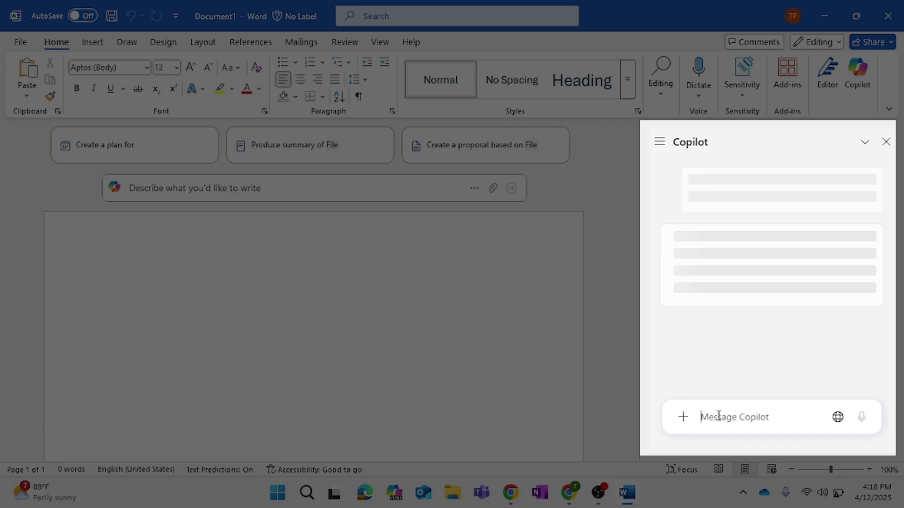
pyautogui.write('Develop a 3 months plan to onboard a new hire for an executive assistant in the product development')
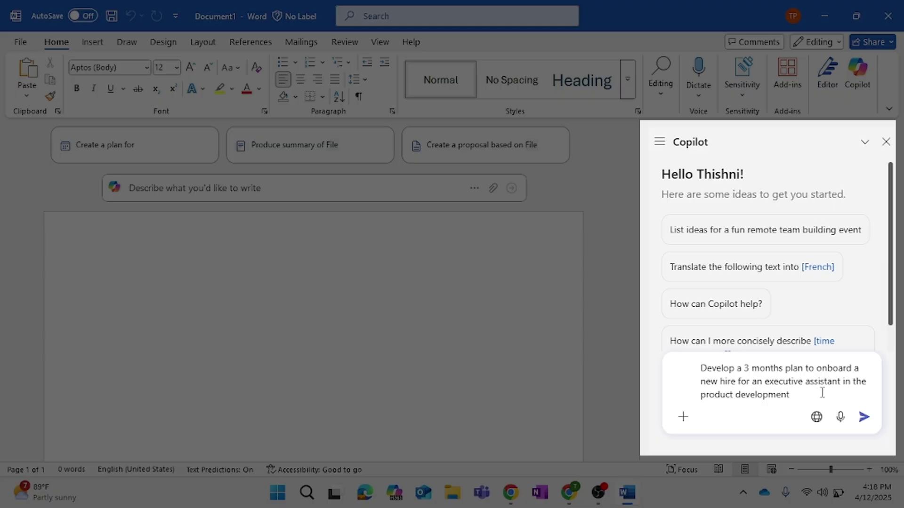
pyautogui.click(865, 417)
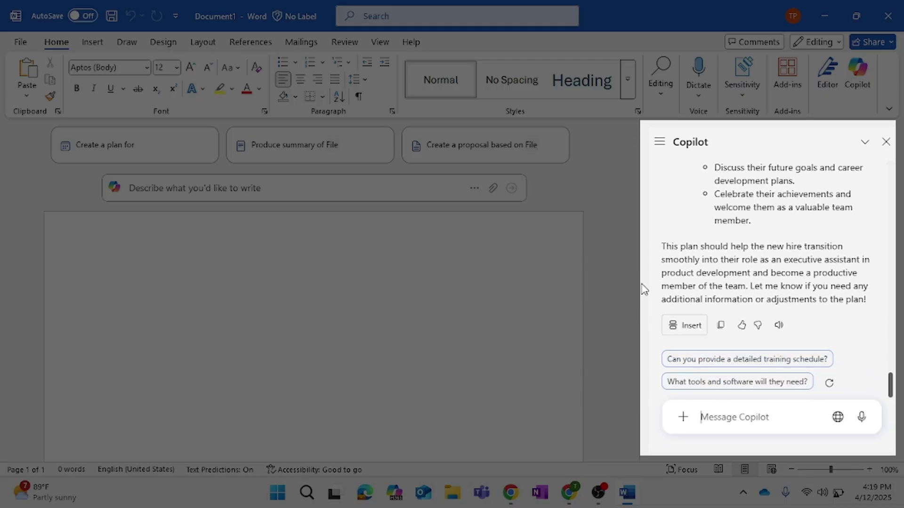
# Insert Copilot's month-by-month, week-by-week onboarding plan into the document and review it
pyautogui.click(678, 326)
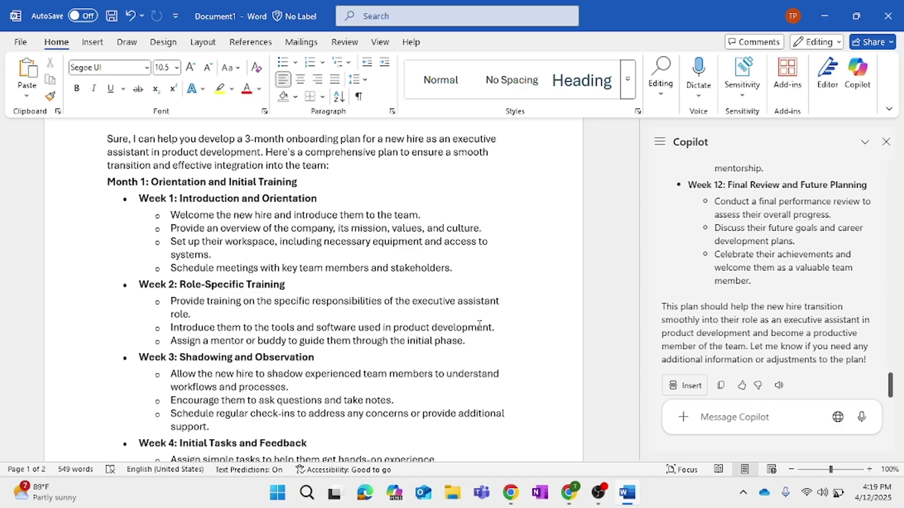
pyautogui.scroll(-3, 460, 330)
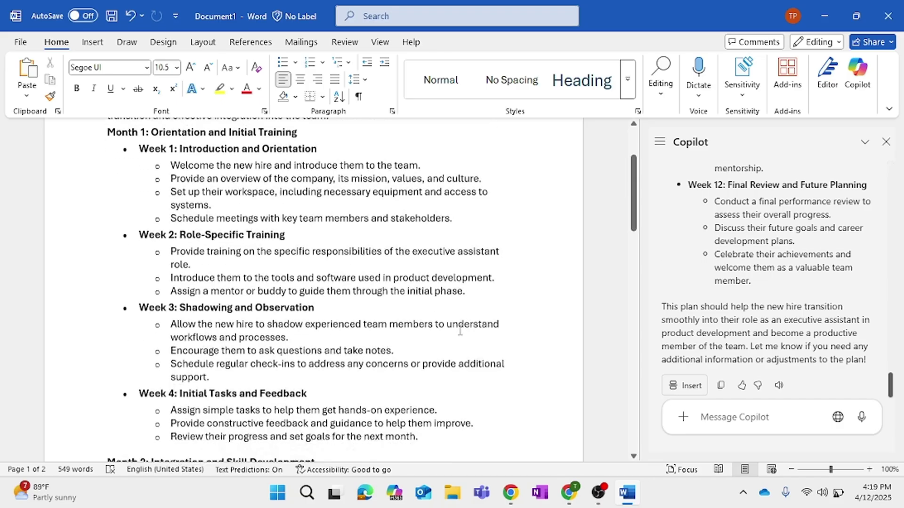
pyautogui.scroll(-4, 460, 330)
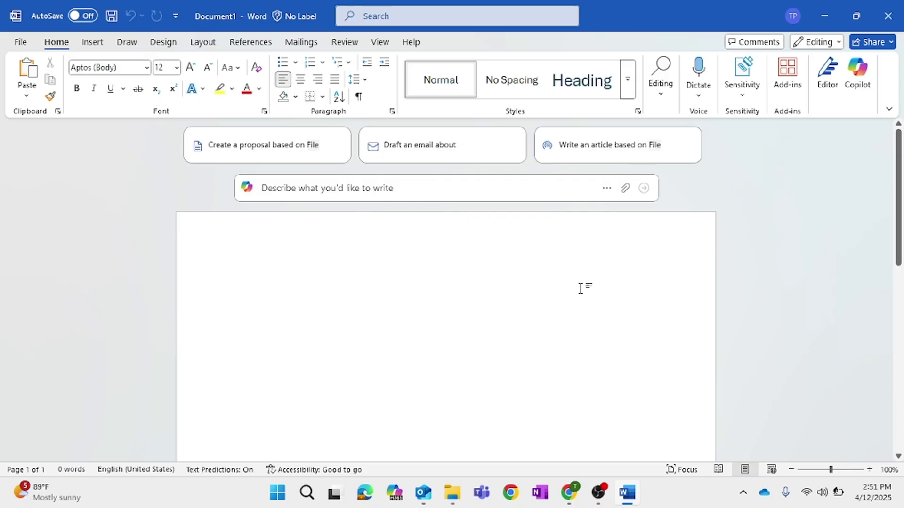
# Ask Copilot for Director of Product Development salary ranges in Los Angeles, Houston, Chicago, Boston and Atlanta
pyautogui.click(855, 94)
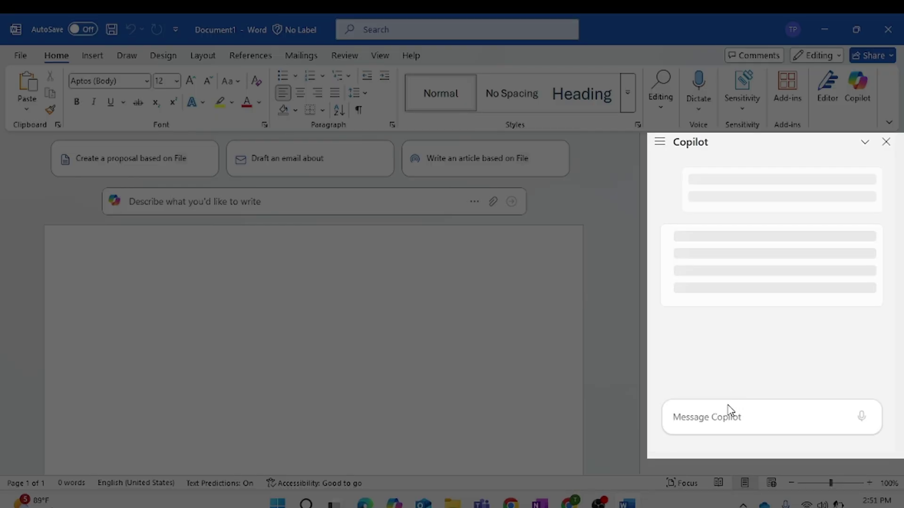
pyautogui.click(727, 416)
pyautogui.write('Provide a typical Salary range for a director of product development role with 5+ years of experience in these five cities los Angeles, Houston, Chicago, Boston, Atlanta')
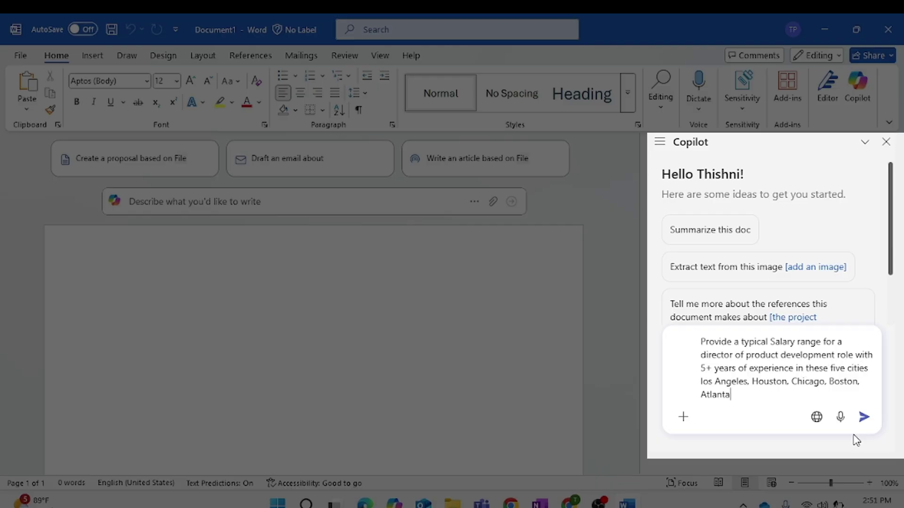
pyautogui.click(864, 417)
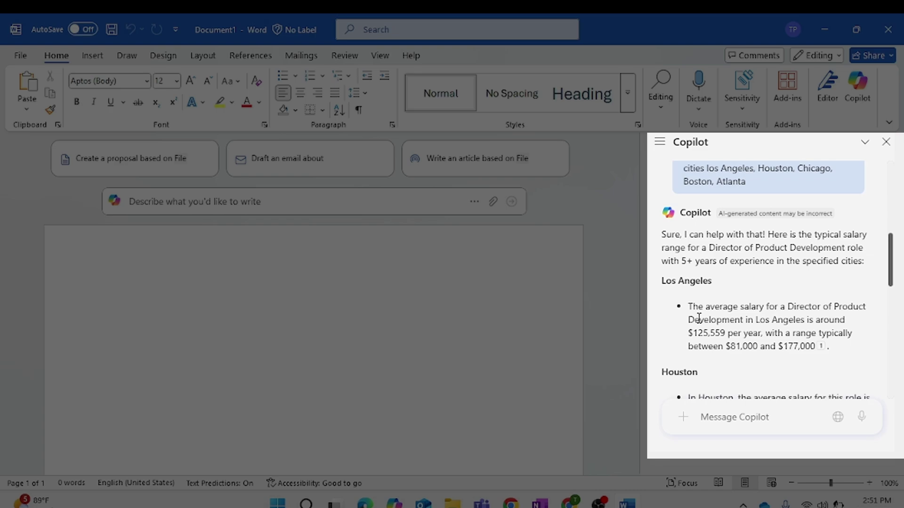
pyautogui.scroll(-10, 699, 318)
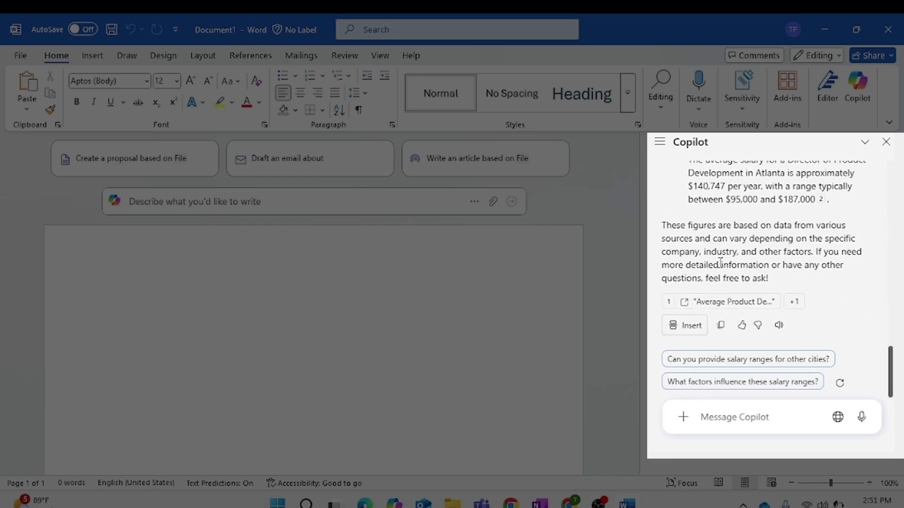
pyautogui.scroll(3, 721, 260)
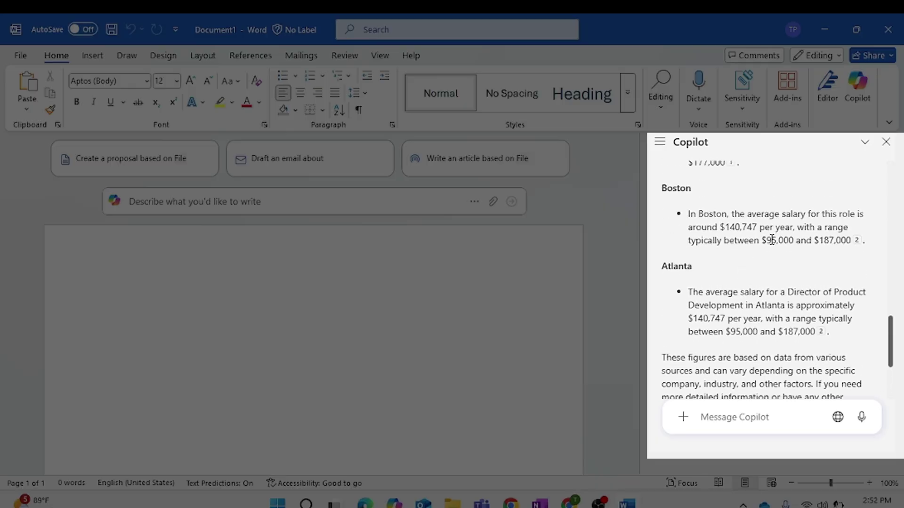
pyautogui.click(821, 331)
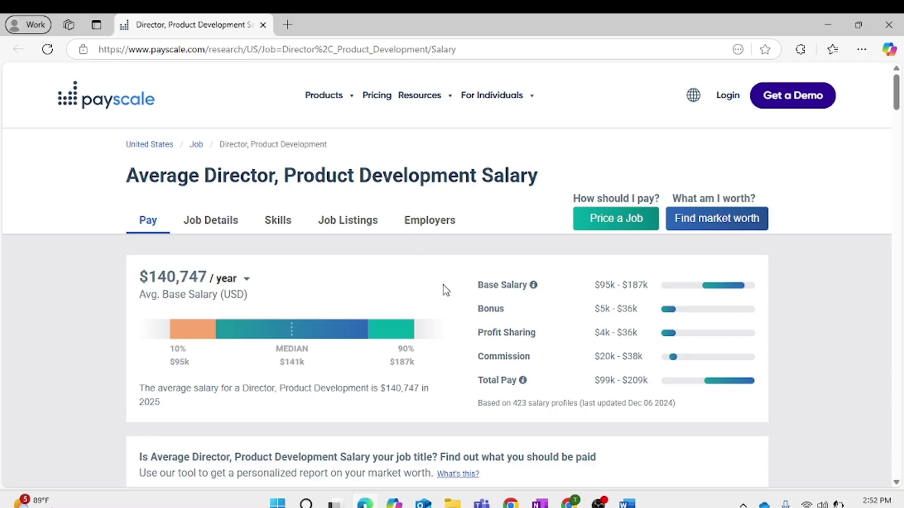
pyautogui.scroll(-4, 571, 316)
pyautogui.scroll(-1, 569, 313)
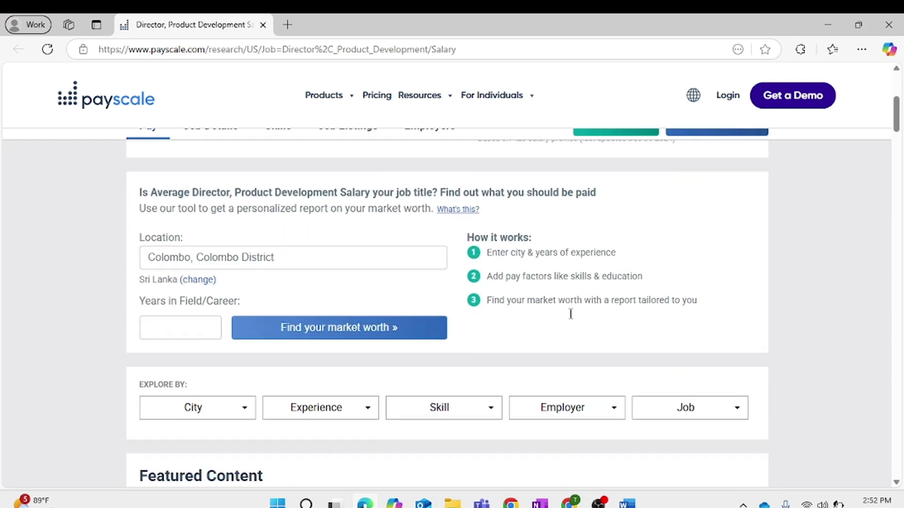
pyautogui.scroll(5, 569, 312)
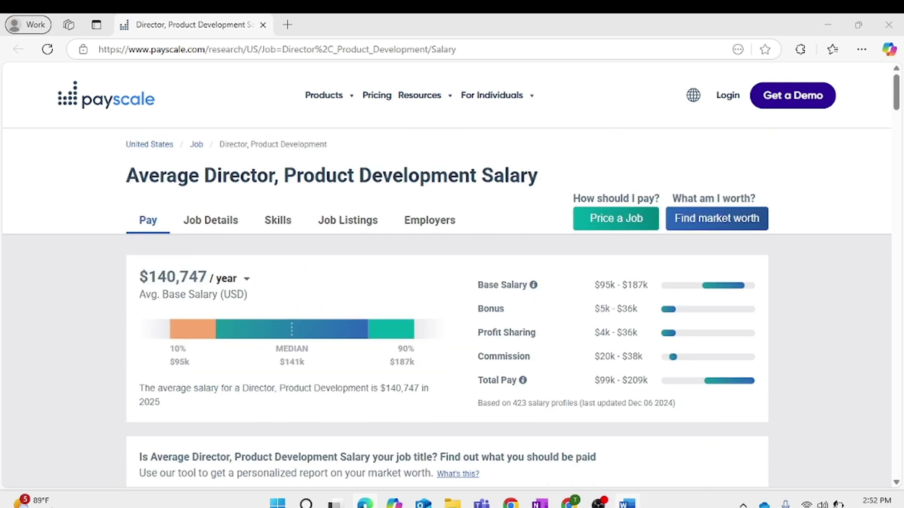
pyautogui.click(627, 502)
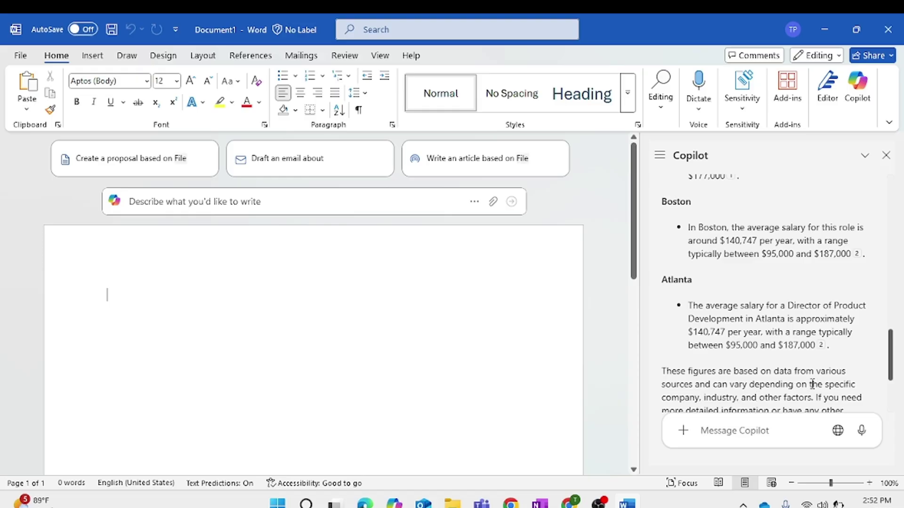
# Insert Copilot's five-city Director of Product Development salary ranges into the document
pyautogui.click(749, 429)
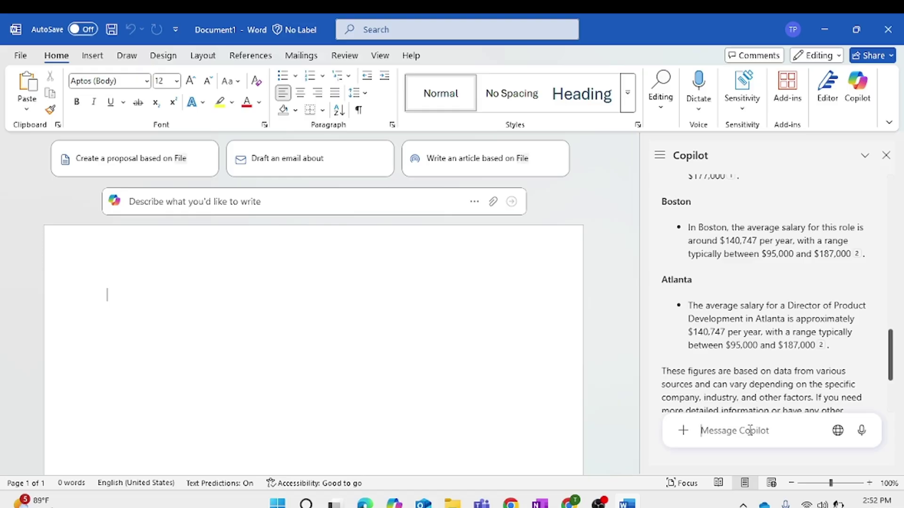
pyautogui.scroll(-3, 732, 335)
pyautogui.click(701, 341)
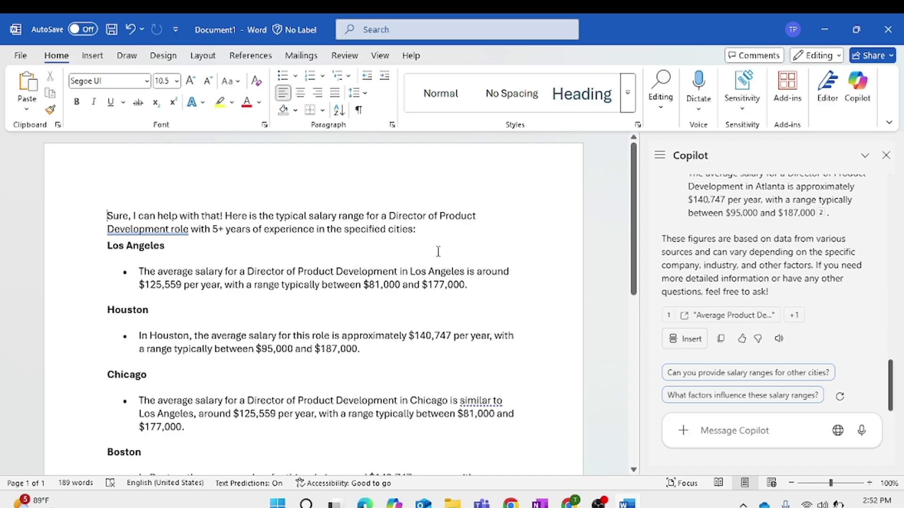
pyautogui.scroll(-3, 380, 279)
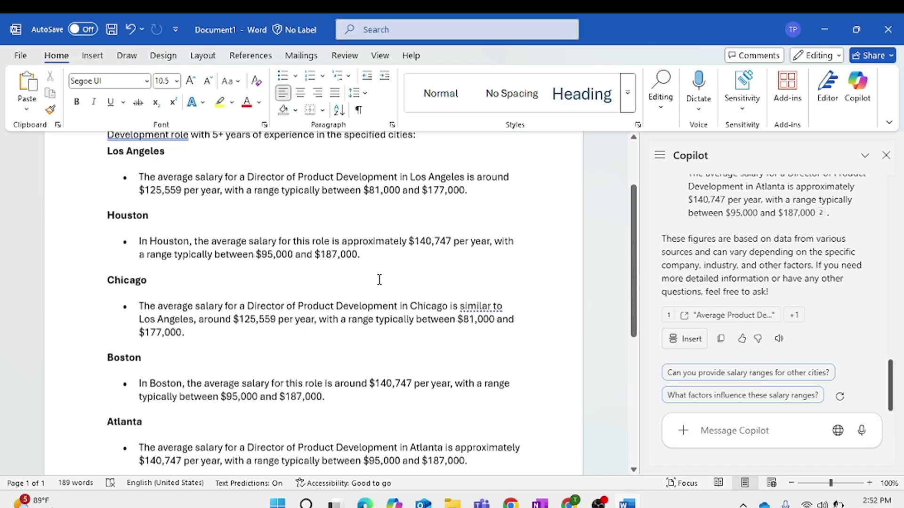
pyautogui.scroll(-2, 380, 279)
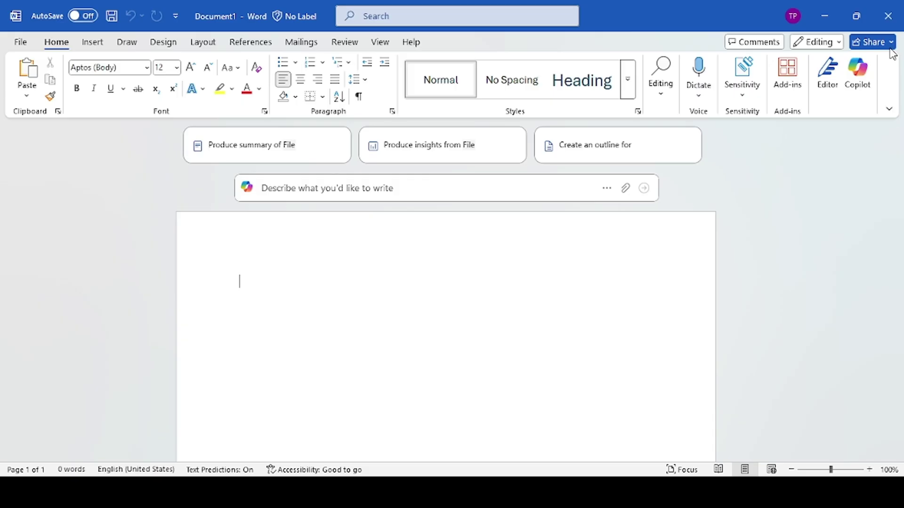
# Have Copilot write ten interview questions for a 10+ year Product Manager and insert them
pyautogui.click(856, 92)
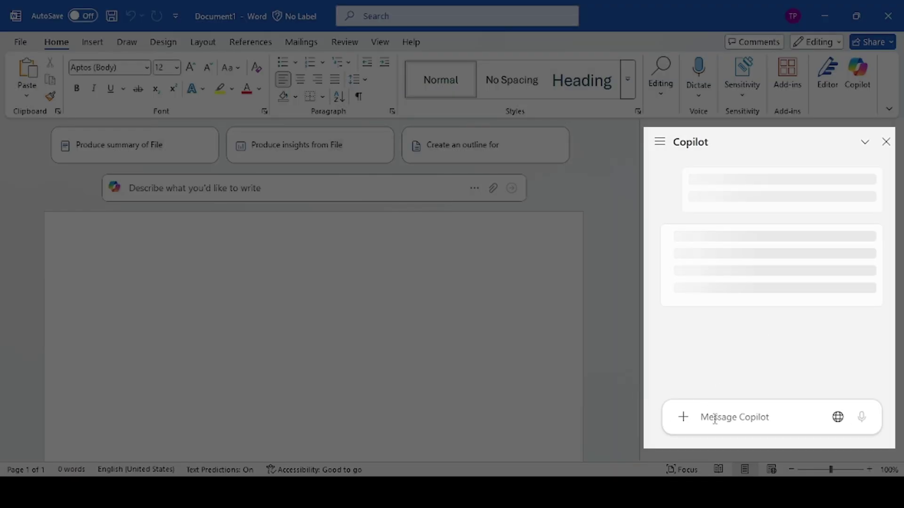
pyautogui.click(717, 419)
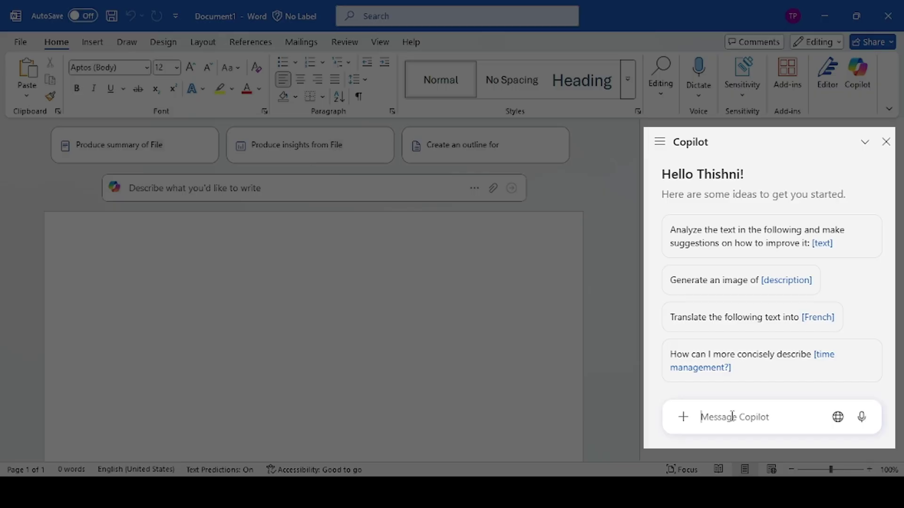
pyautogui.write('Generate 10 interview questions for a Product Manager with 10+ years of experience for the product development department.')
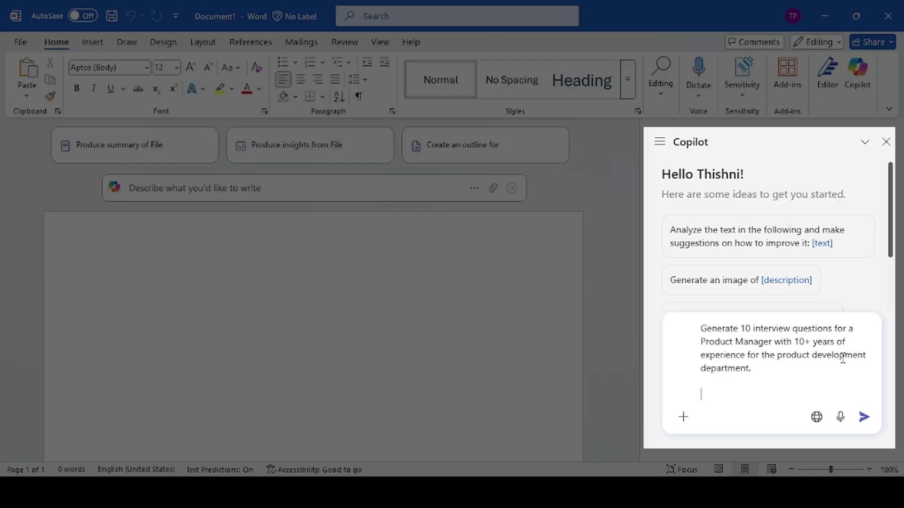
pyautogui.click(864, 417)
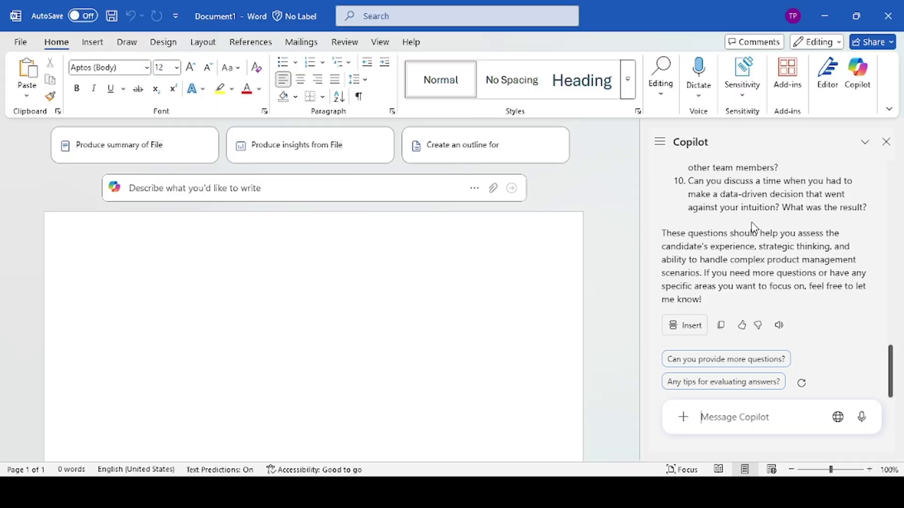
pyautogui.click(689, 329)
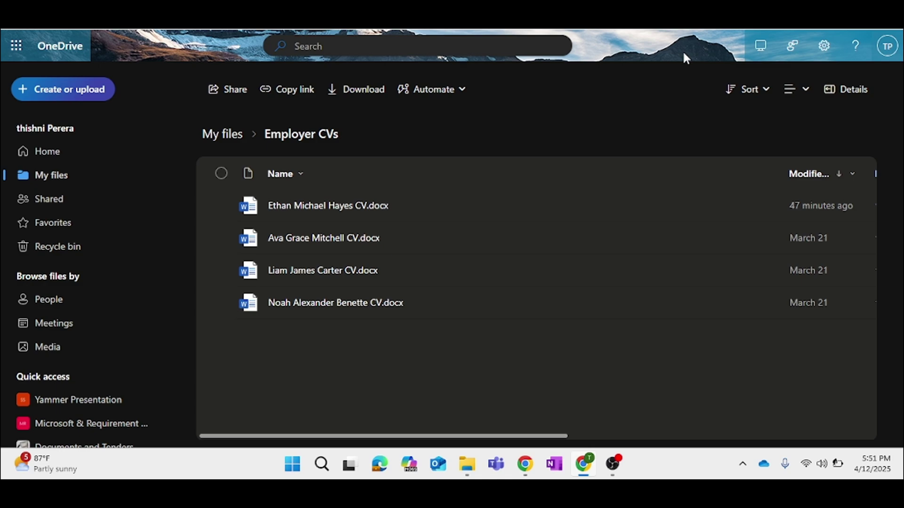
# Select all four CVs and run Copilot's Compare files to get a side-by-side table
pyautogui.click(221, 175)
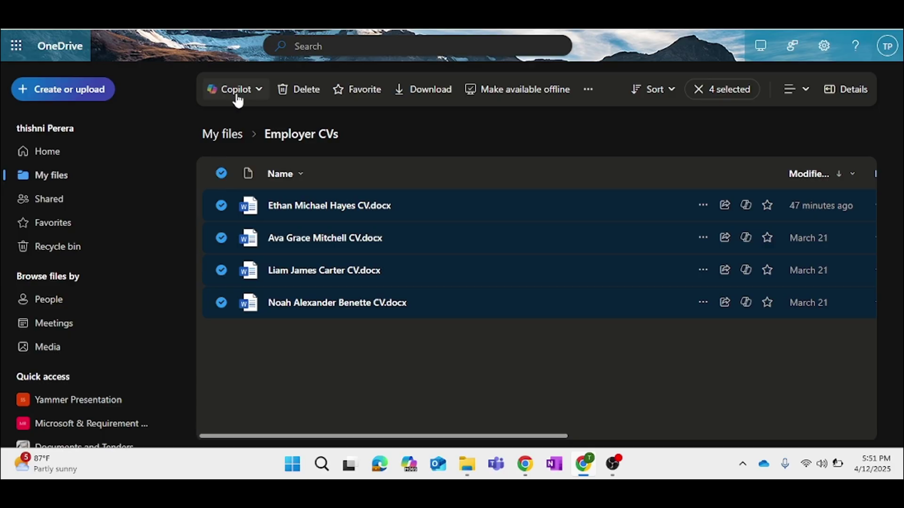
pyautogui.click(259, 91)
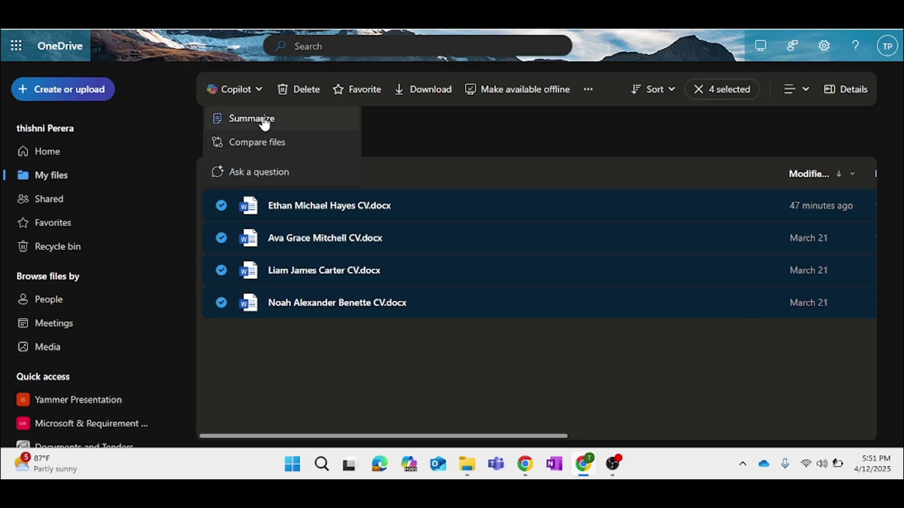
pyautogui.click(267, 143)
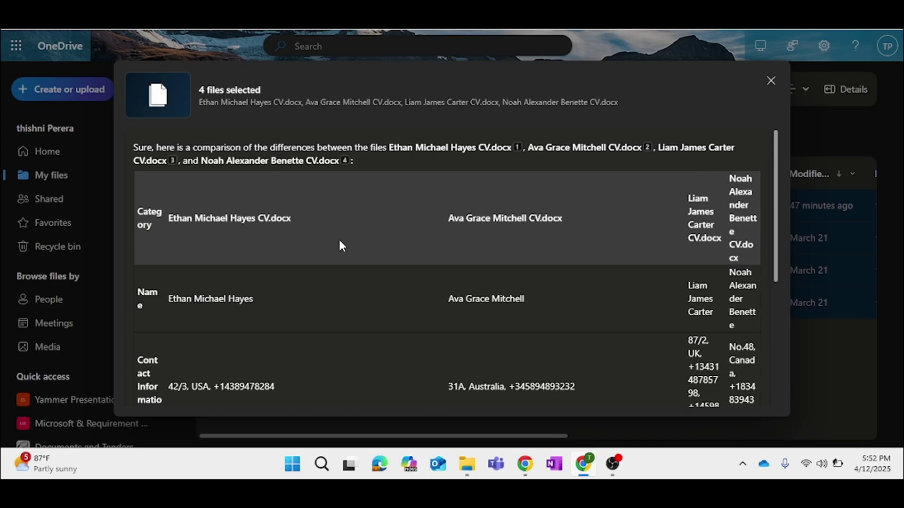
pyautogui.scroll(-5, 338, 238)
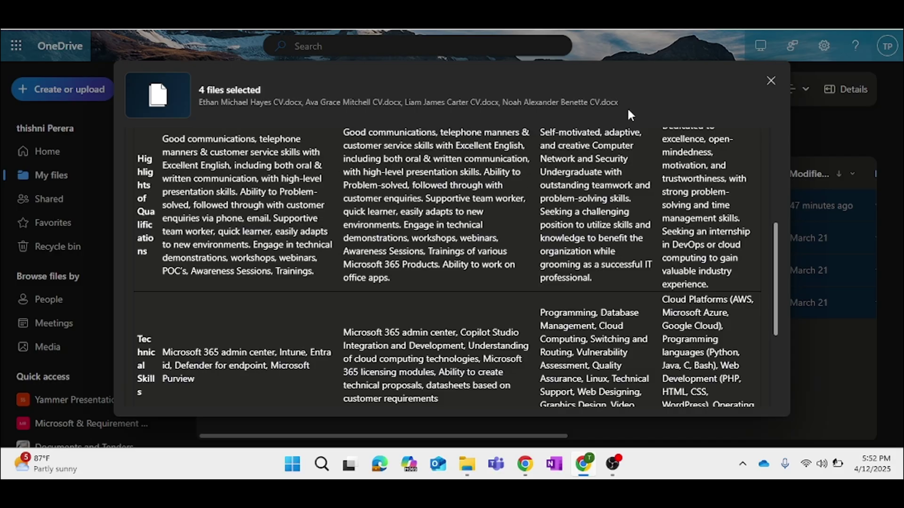
# Ask Copilot which of the four CVs has the most extensive employment history and select the answer's name
pyautogui.click(772, 83)
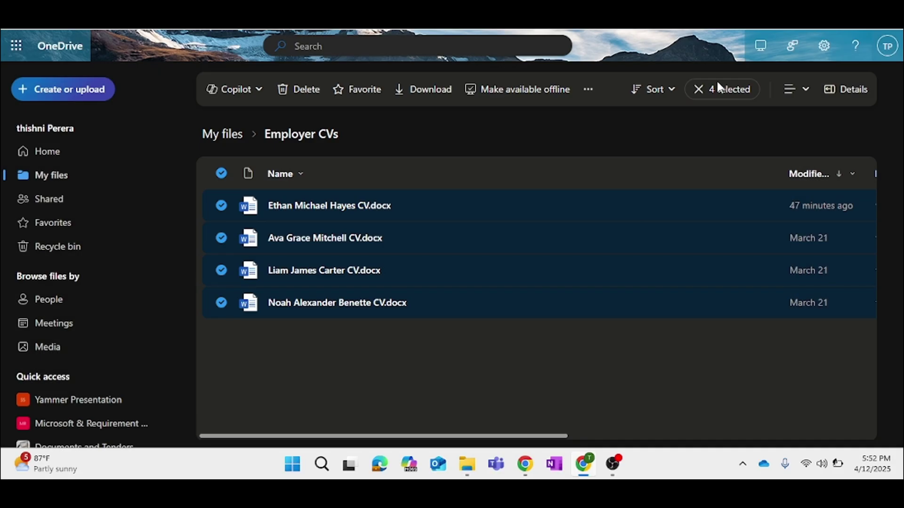
pyautogui.click(222, 174)
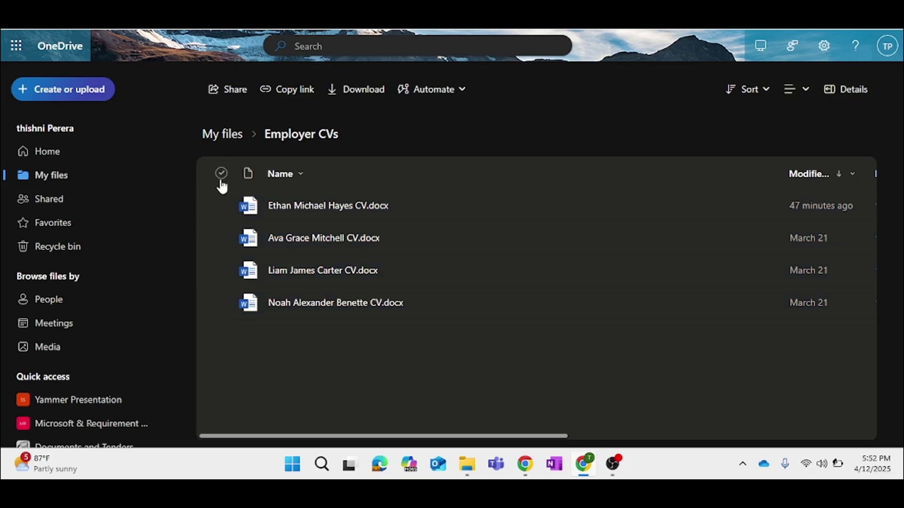
pyautogui.click(221, 174)
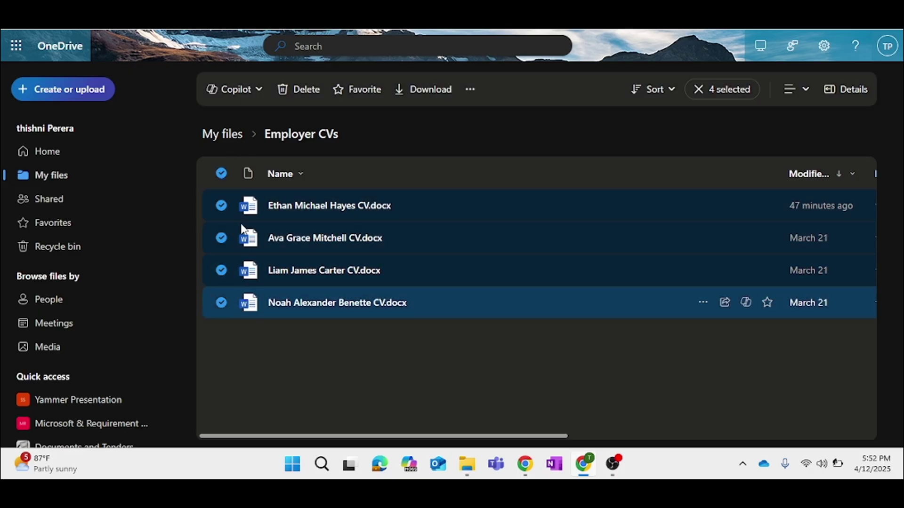
pyautogui.click(250, 94)
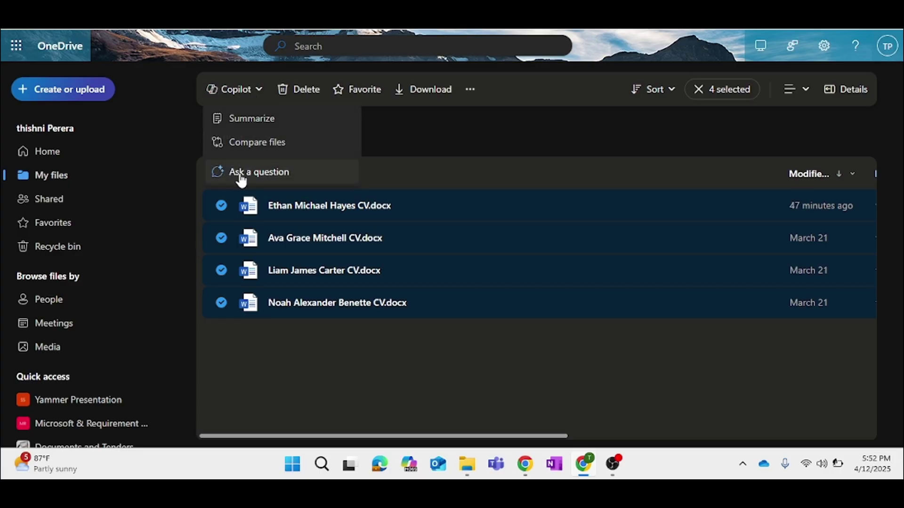
pyautogui.click(261, 175)
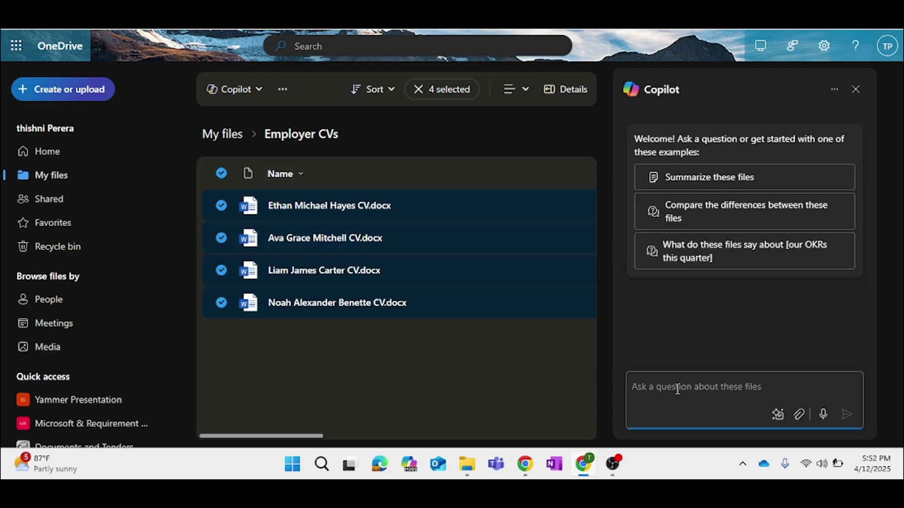
pyautogui.write('Which candidate has the most extensive employment history?')
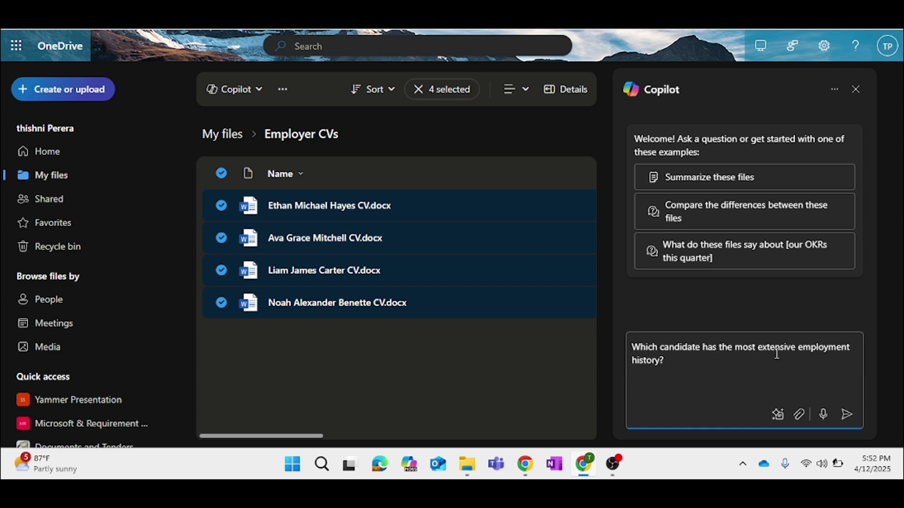
pyautogui.click(847, 414)
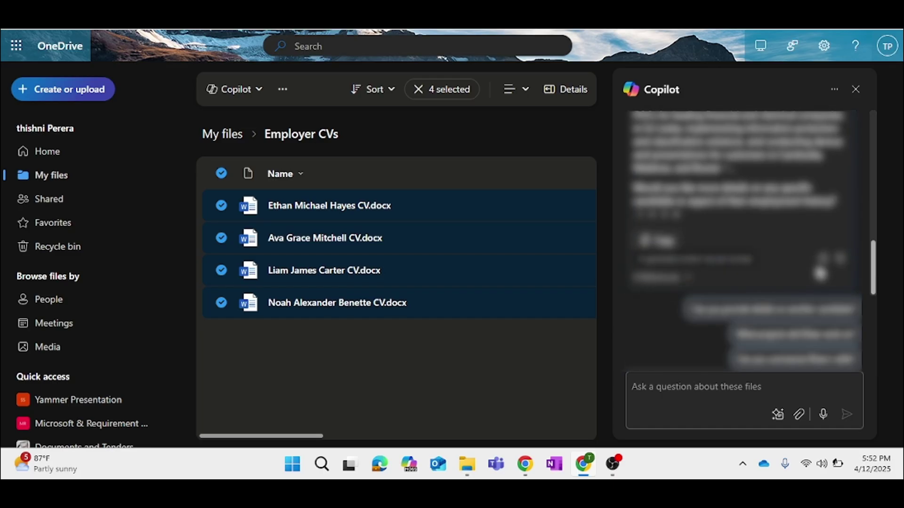
pyautogui.scroll(2, 820, 274)
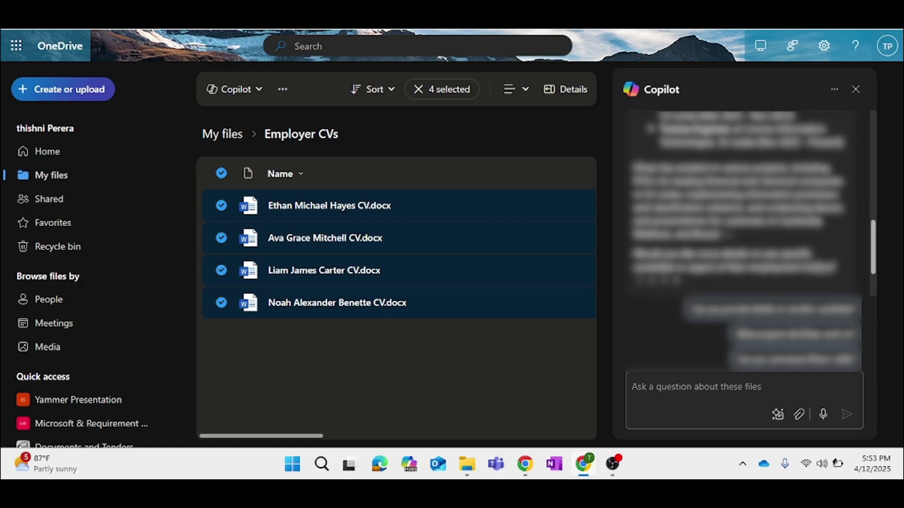
pyautogui.scroll(2, 744, 226)
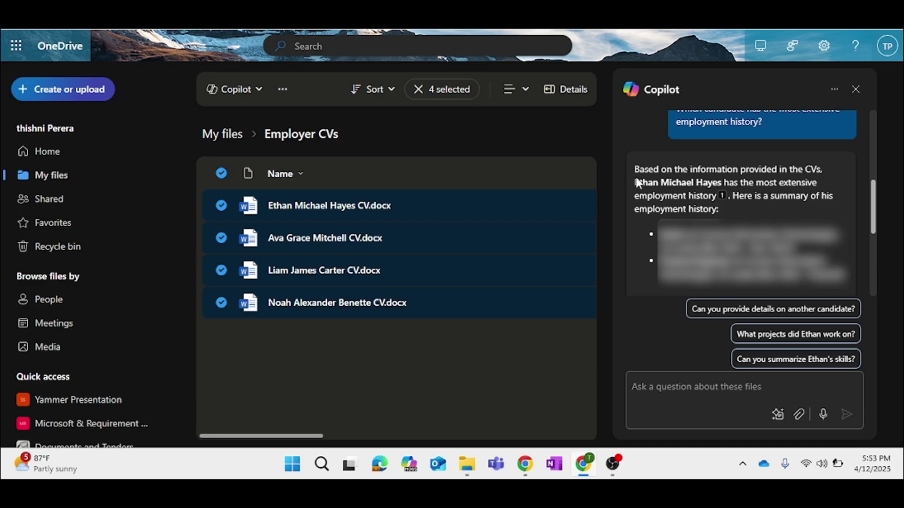
pyautogui.moveTo(634, 182); pyautogui.dragTo(722, 184)
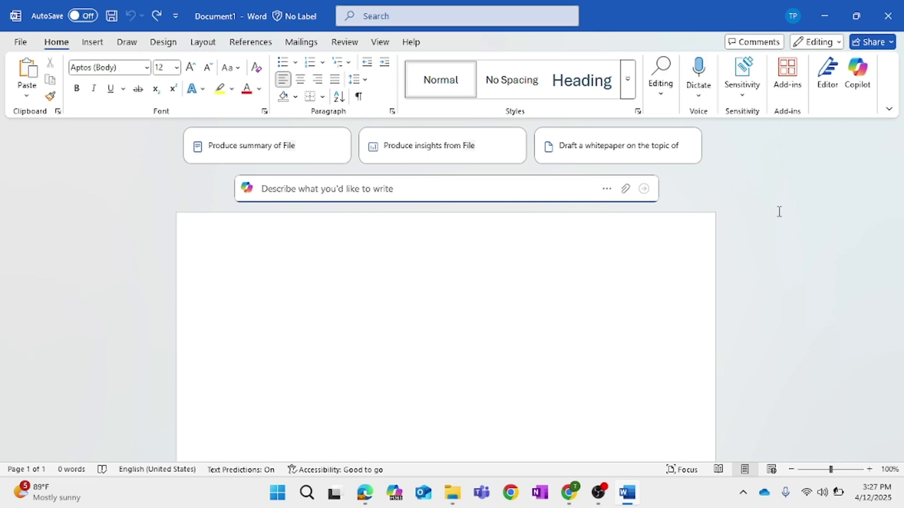
# Request a customizable offer letter template from Copilot's draft prompt in the blank document
pyautogui.click(430, 188)
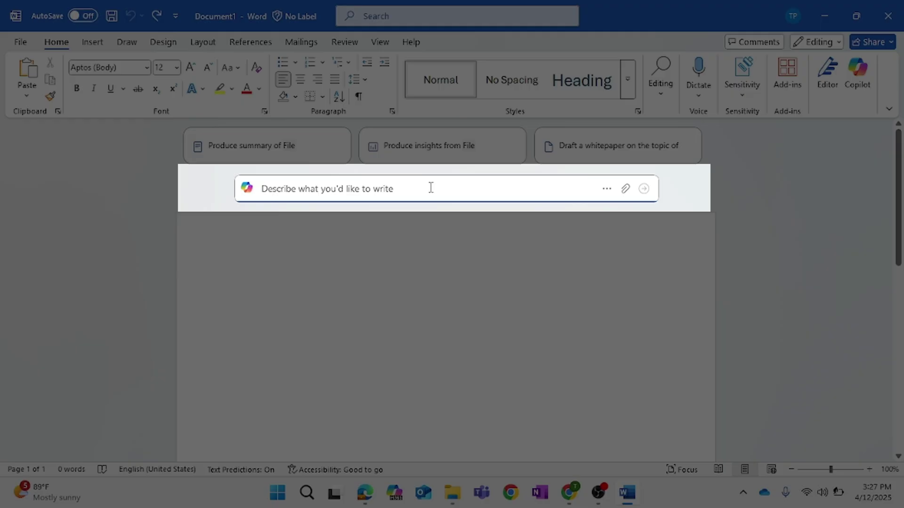
pyautogui.write('Draft a customizable templates for an offer letter')
pyautogui.click(643, 189)
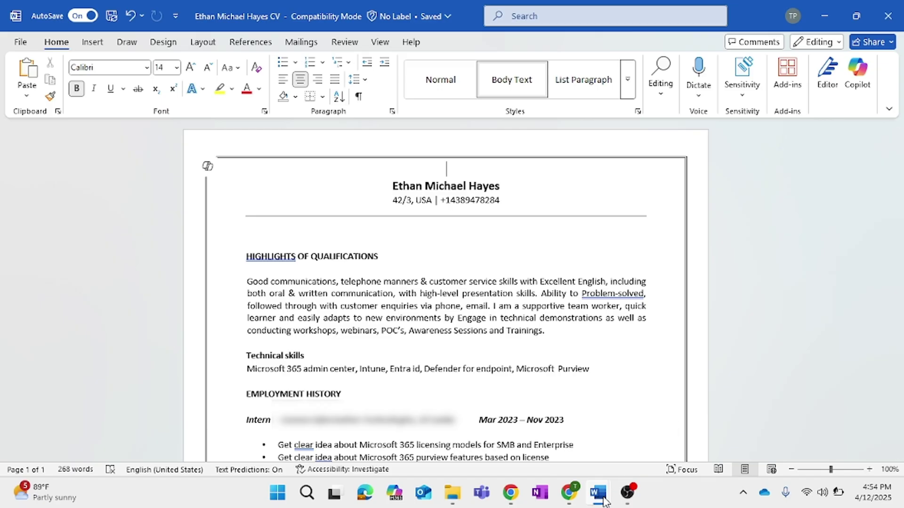
# In Document2's Copilot box, paste the team introduction email prompt and attach the candidate's CV
pyautogui.moveTo(597, 493)
pyautogui.click(667, 447)
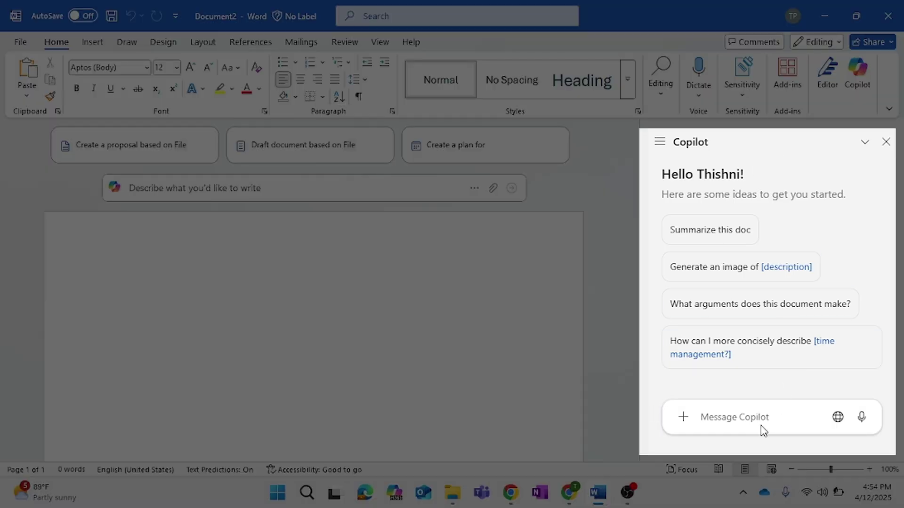
pyautogui.click(758, 414)
pyautogui.write('Draft an email to introduce Ethan to their new team in the product development department based on this information from their resume')
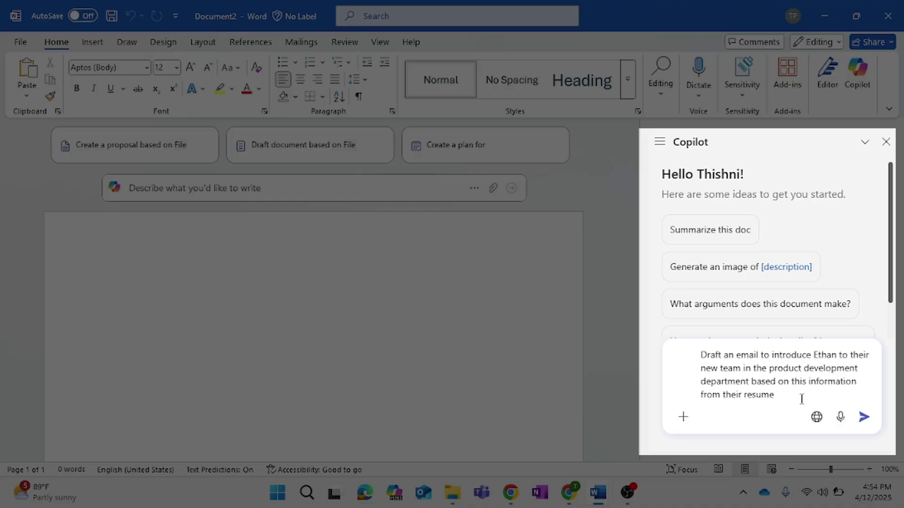
pyautogui.write('/eth')
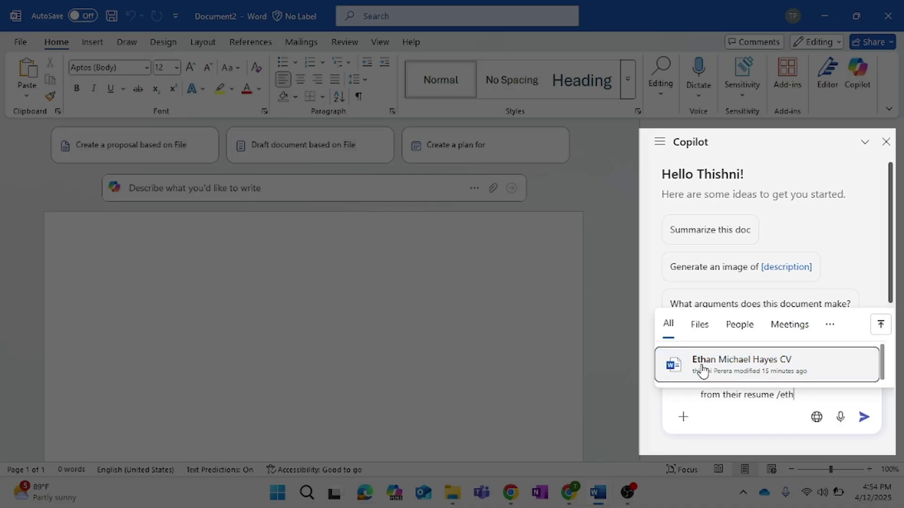
pyautogui.click(735, 375)
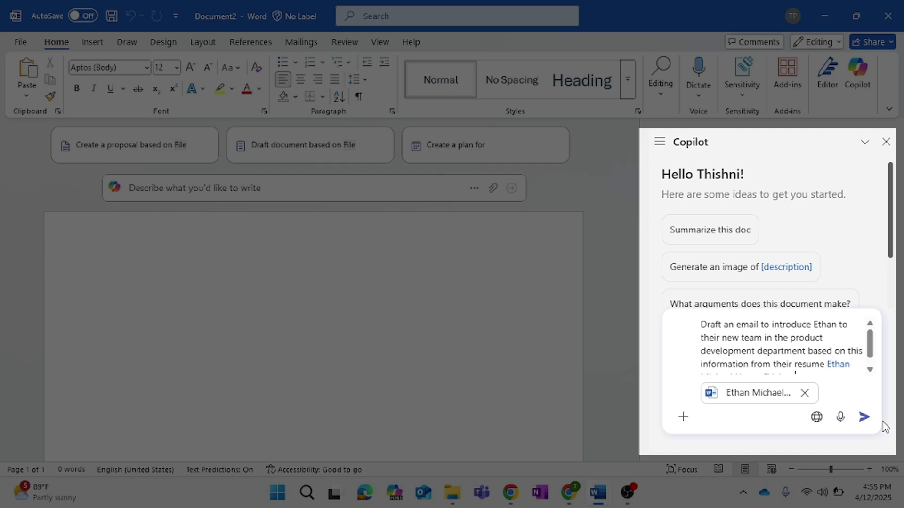
# Submit the email-drafting request and review the generated introduction draft
pyautogui.click(864, 417)
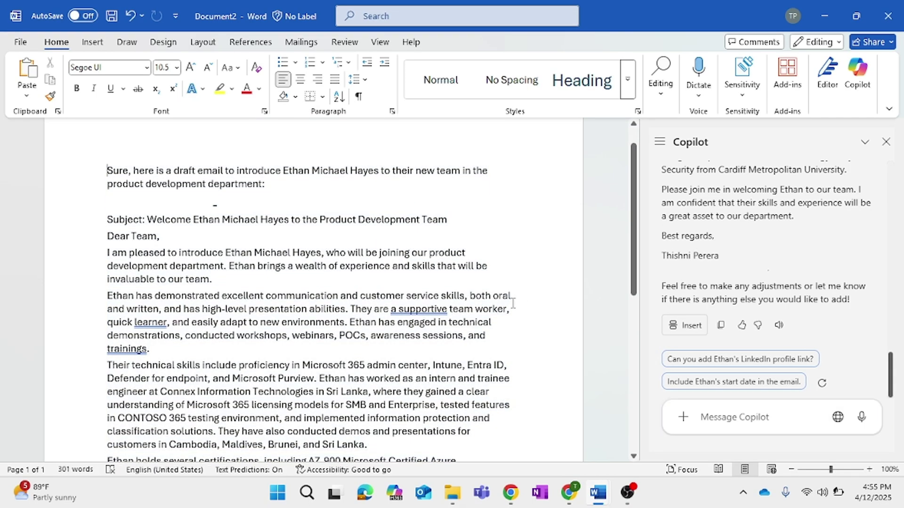
pyautogui.scroll(-1, 513, 303)
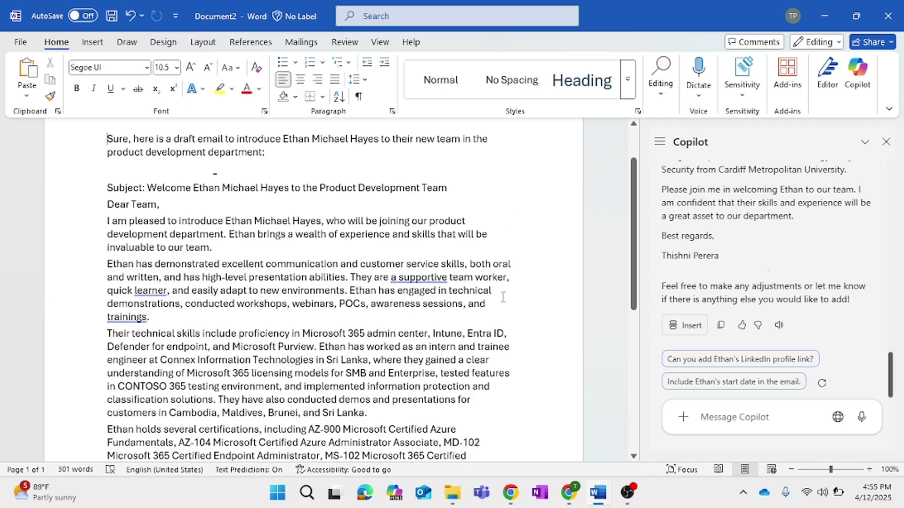
pyautogui.scroll(-2, 390, 319)
pyautogui.scroll(-3, 390, 319)
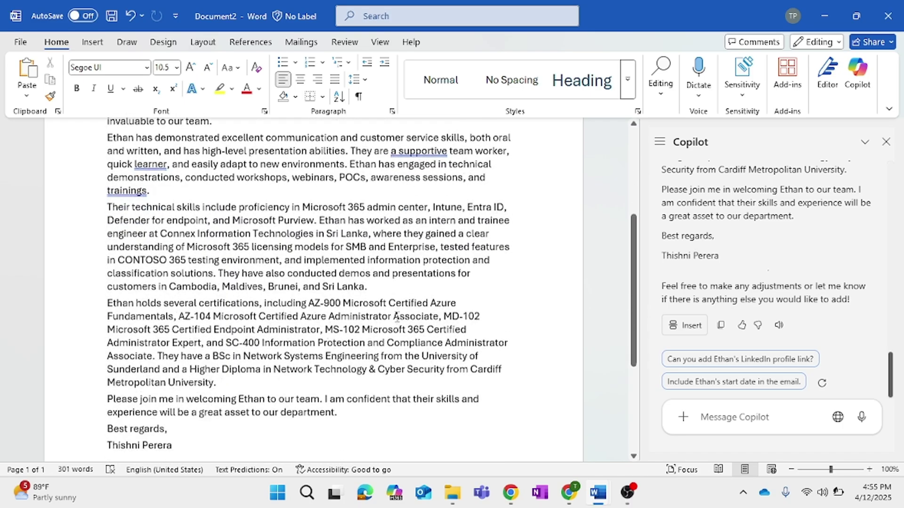
pyautogui.scroll(-2, 397, 318)
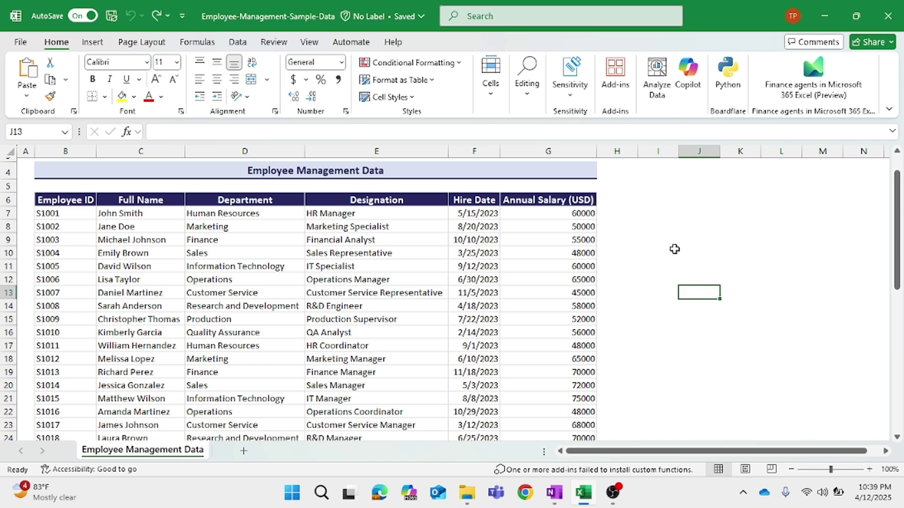
# Ask Excel's Copilot to fill salaries above 60000 green, and apply its suggested rule
pyautogui.click(688, 76)
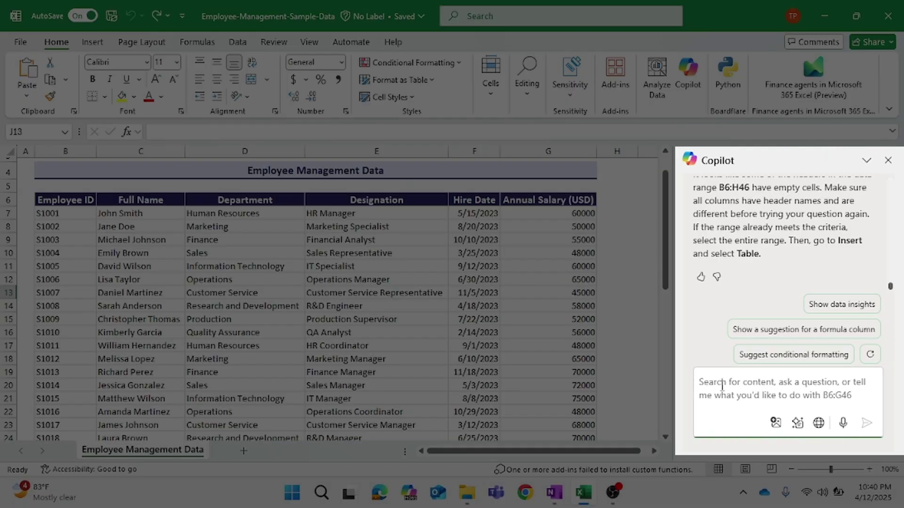
pyautogui.write('Highlight the Annual salary in green when above 60000')
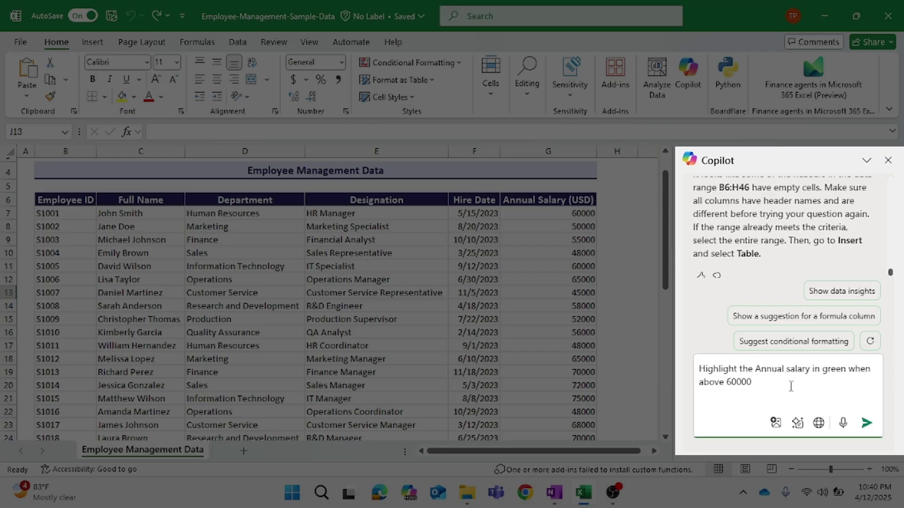
pyautogui.click(866, 425)
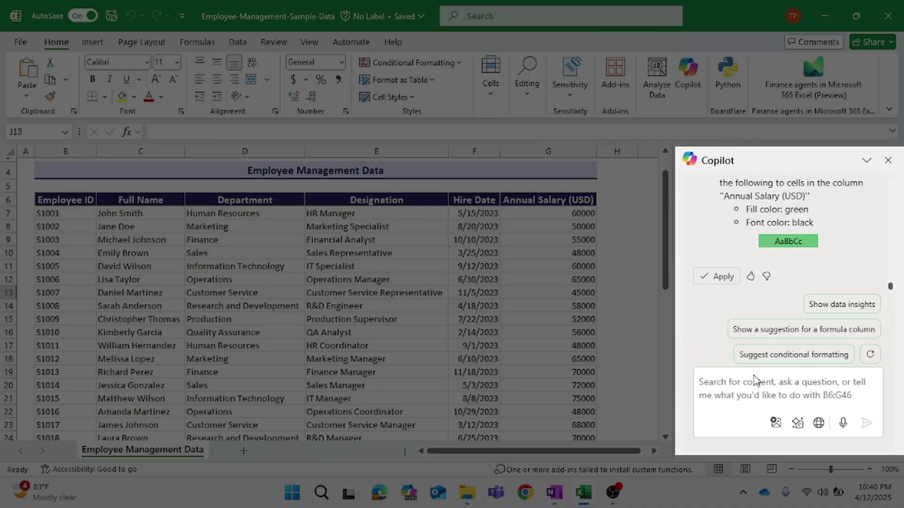
pyautogui.click(716, 277)
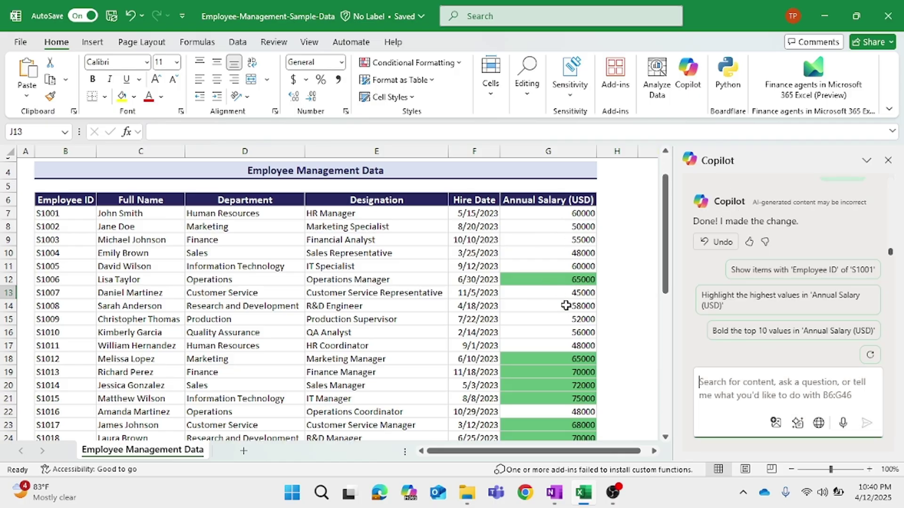
pyautogui.scroll(-1, 565, 313)
pyautogui.scroll(-5, 565, 314)
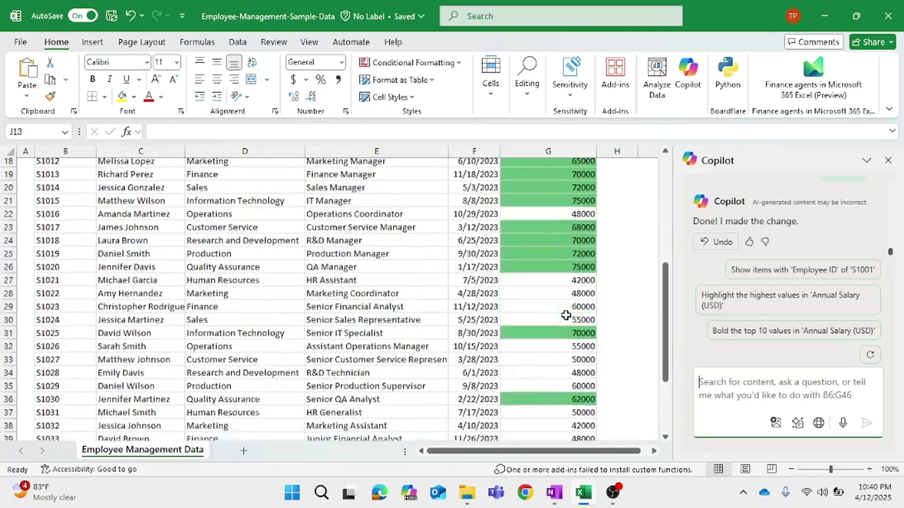
pyautogui.scroll(-2, 566, 315)
pyautogui.scroll(6, 565, 315)
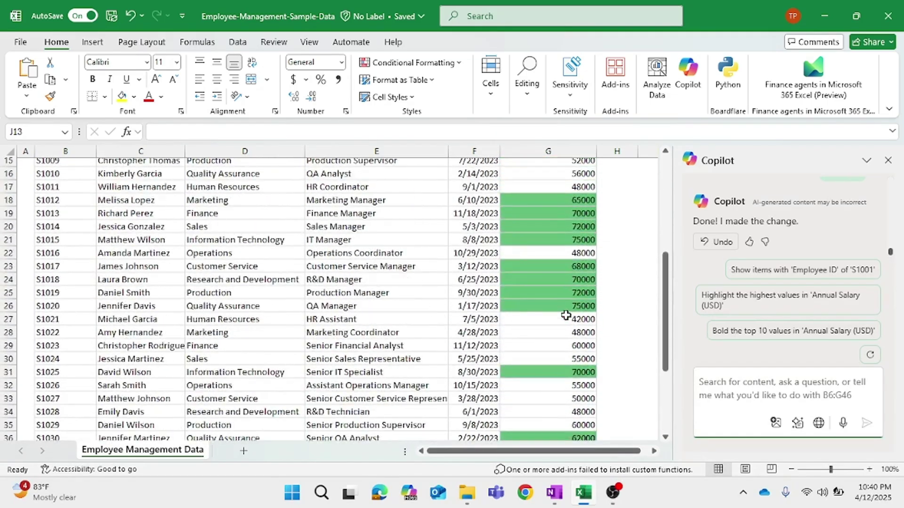
pyautogui.scroll(3, 565, 315)
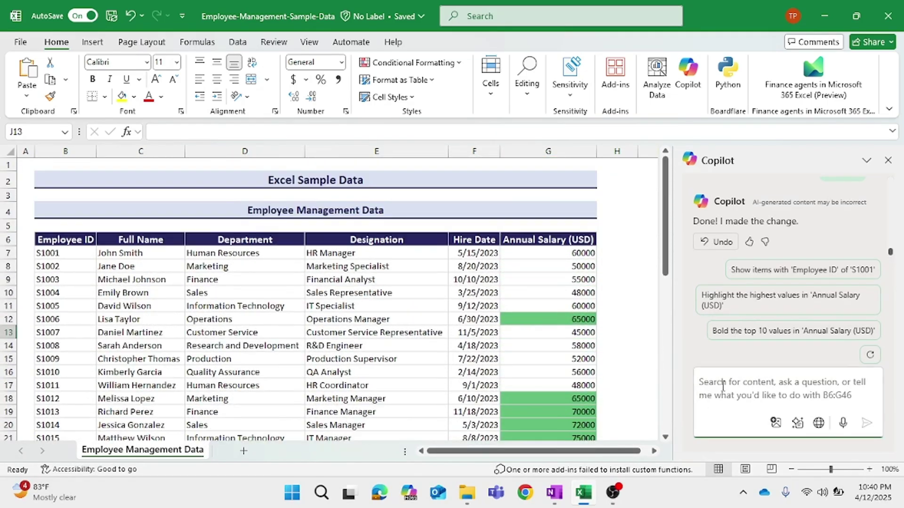
pyautogui.click(723, 384)
# Have Copilot split Full Name into First name and Last name columns H and I
pyautogui.write('Extract the First name and the last name from column full name and insert into 2 columns')
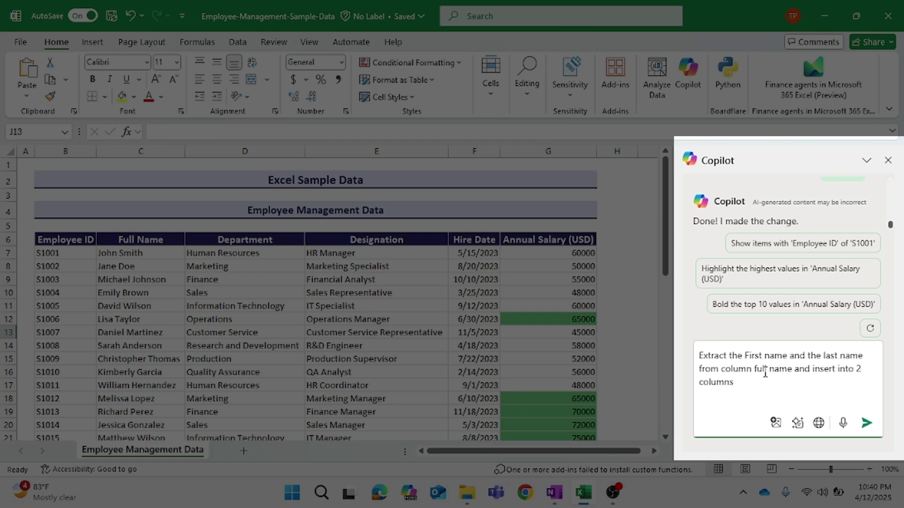
pyautogui.click(866, 423)
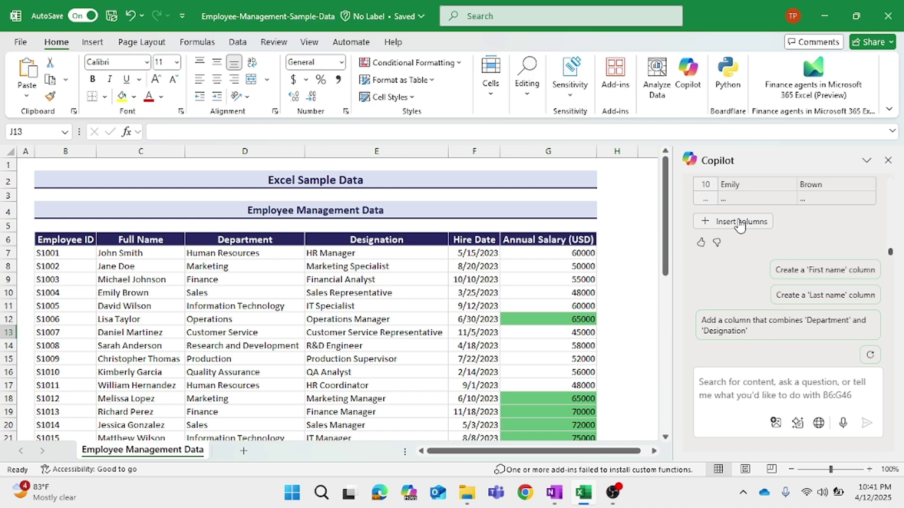
pyautogui.click(739, 223)
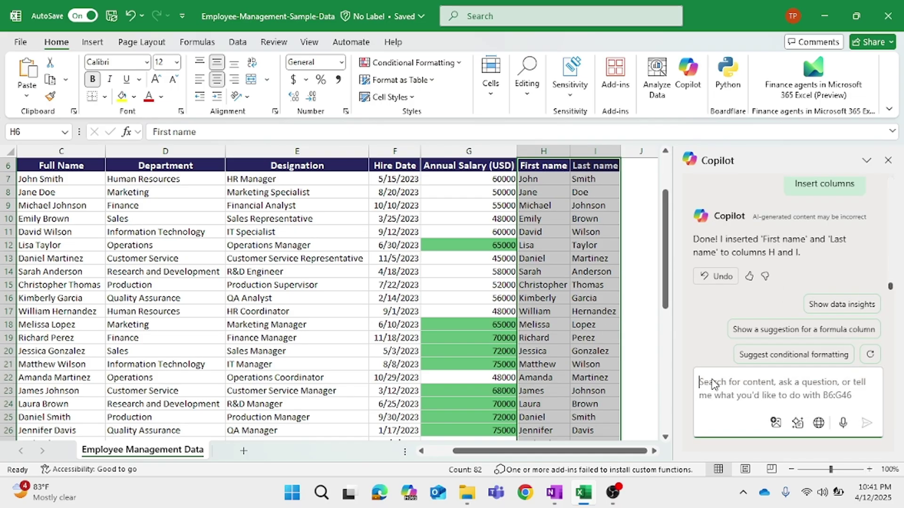
pyautogui.write("Sort the 'Annual salary' from smallest to largest")
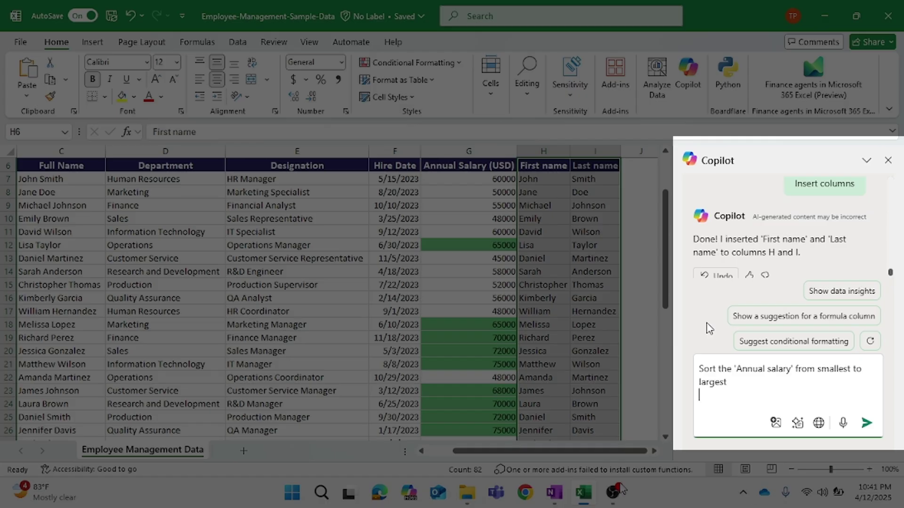
# Apply Copilot's ascending Annual Salary sort, verify column G, then type 'Show a bar chart showing Annual salary by designation'
pyautogui.click(867, 423)
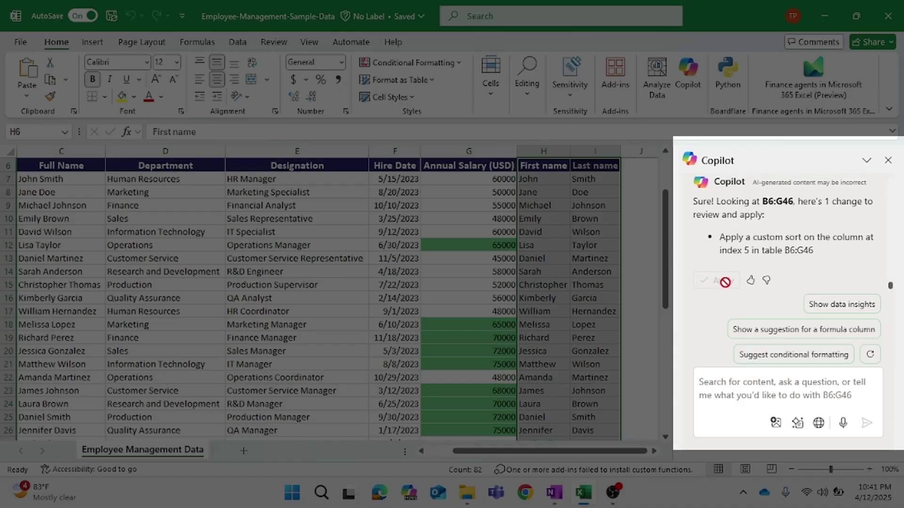
pyautogui.click(721, 281)
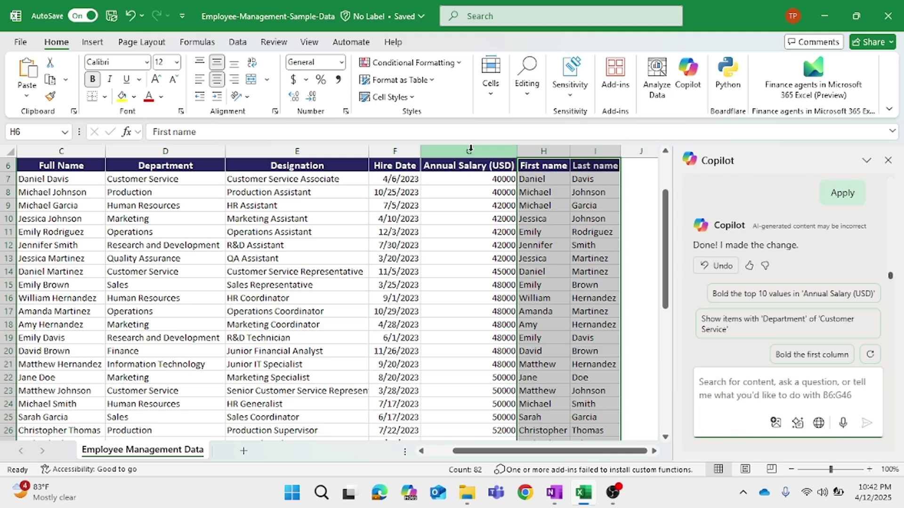
pyautogui.click(470, 149)
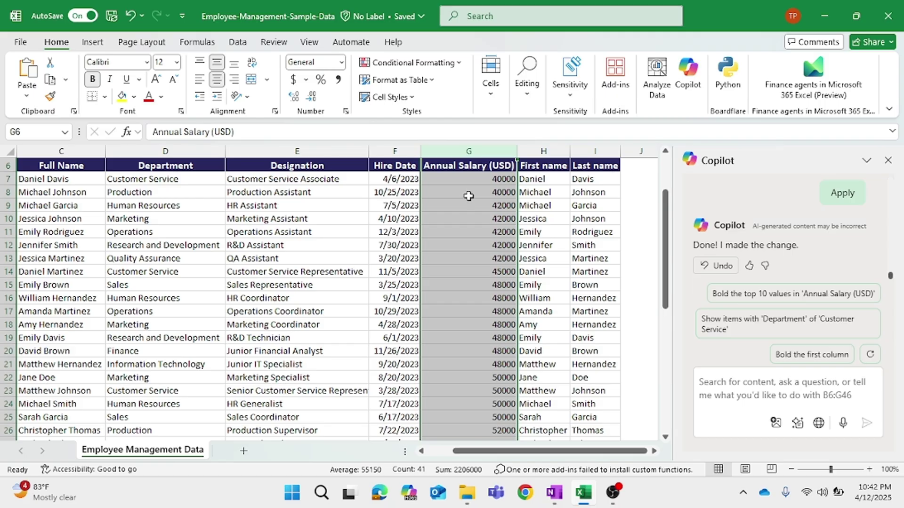
pyautogui.scroll(-2, 501, 204)
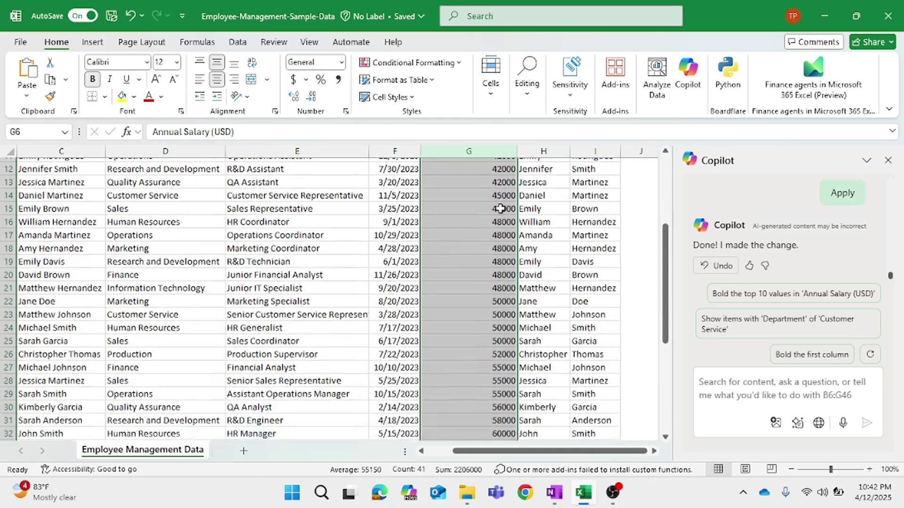
pyautogui.scroll(-6, 500, 208)
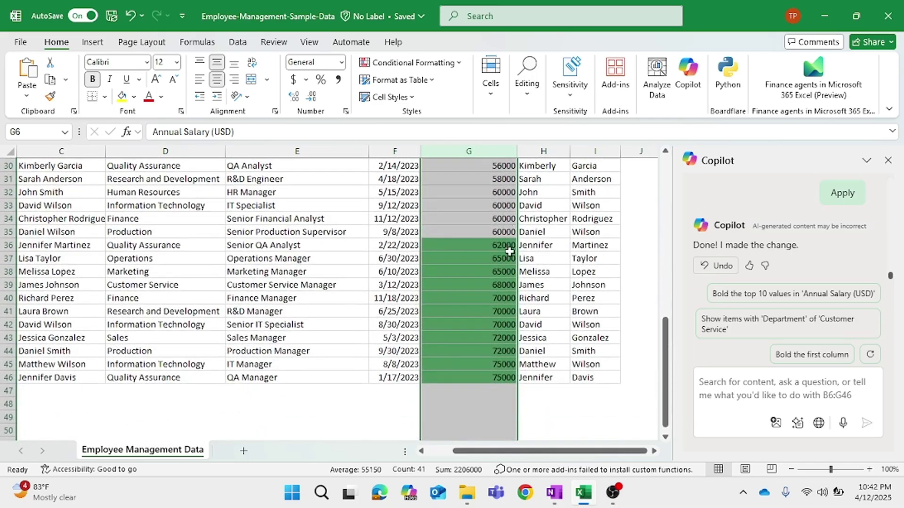
pyautogui.scroll(4, 505, 351)
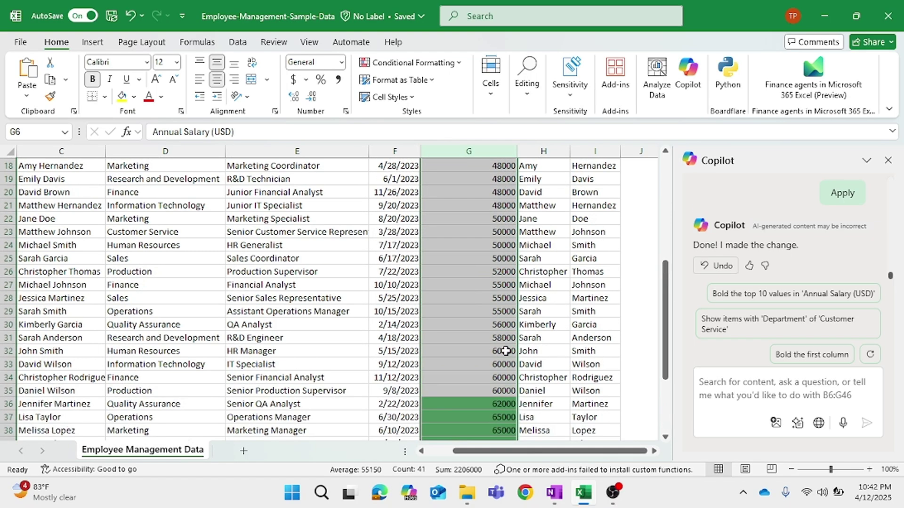
pyautogui.scroll(6, 506, 351)
pyautogui.click(724, 389)
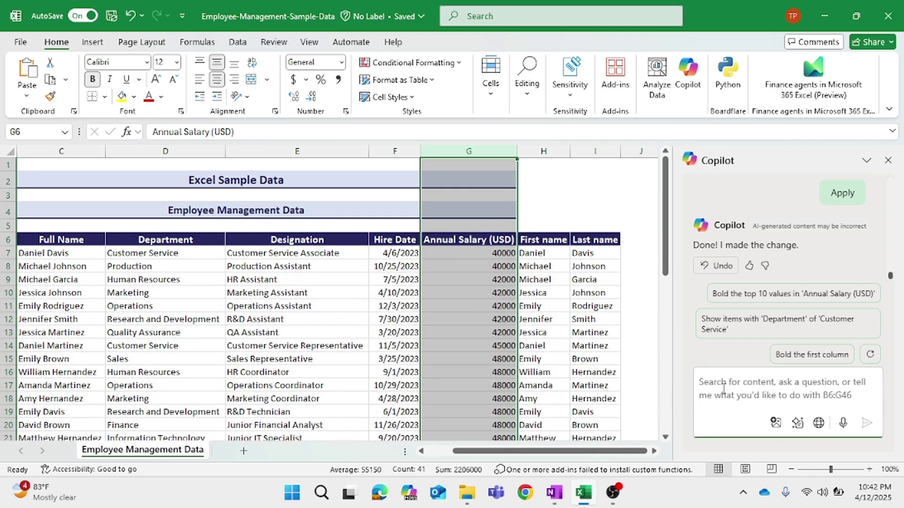
pyautogui.write('Show a bar chart showing Annual salary by designation')
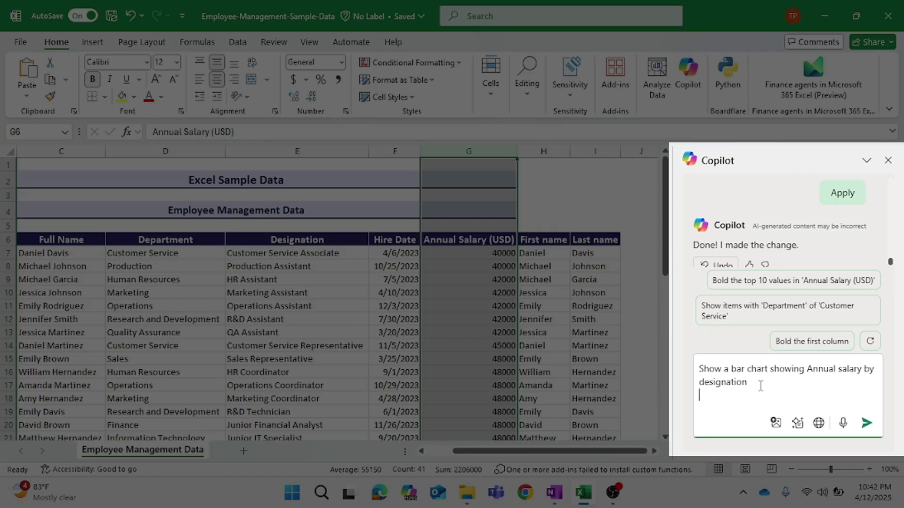
# Generate the Annual Salary by Designation bar chart with Copilot and add it to a new sheet
pyautogui.click(866, 423)
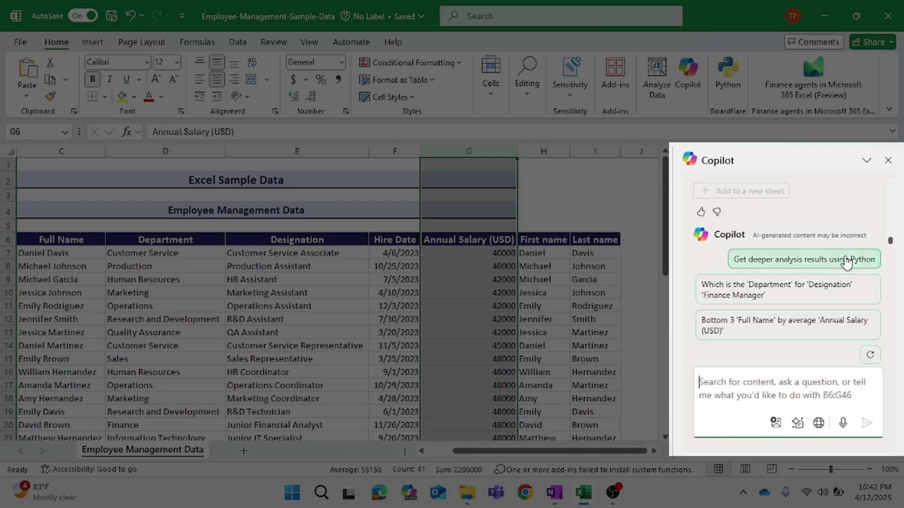
pyautogui.scroll(-2, 790, 205)
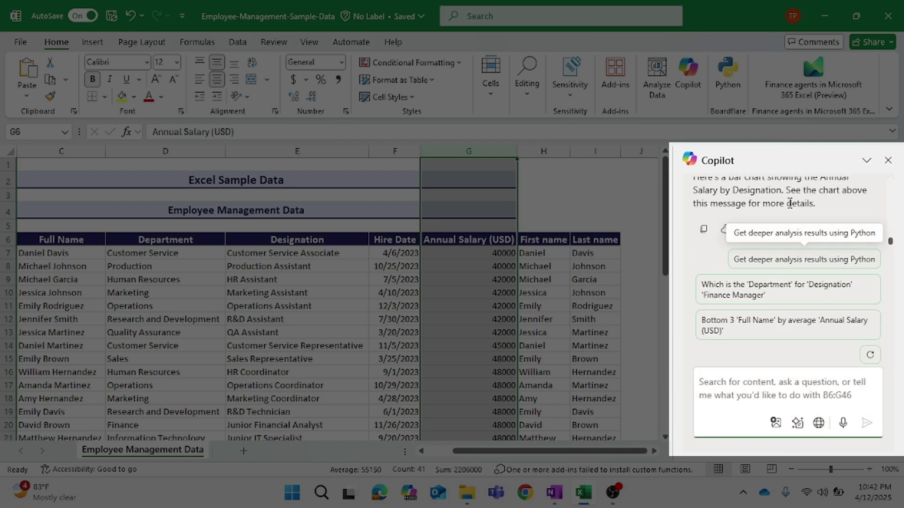
pyautogui.scroll(1, 790, 203)
pyautogui.scroll(-2, 790, 203)
pyautogui.scroll(1, 790, 203)
pyautogui.scroll(-1, 789, 203)
pyautogui.scroll(2, 769, 214)
pyautogui.scroll(2, 767, 208)
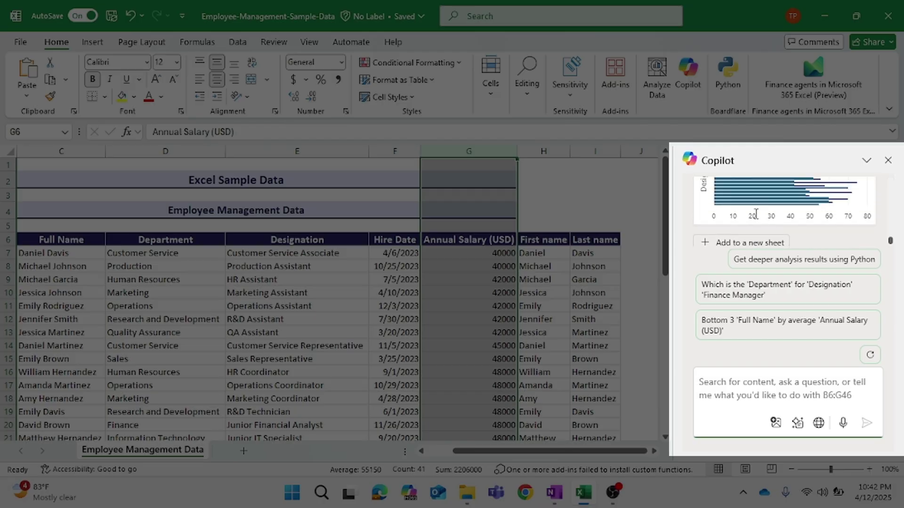
pyautogui.click(708, 244)
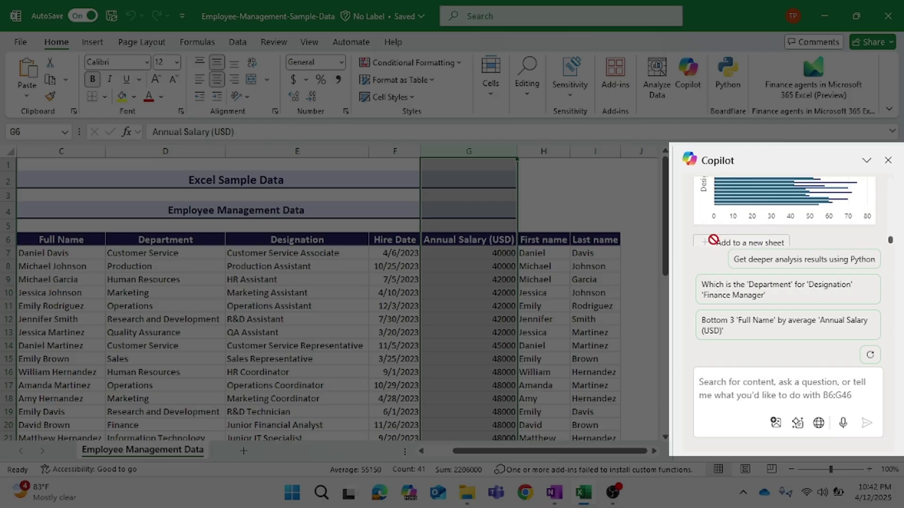